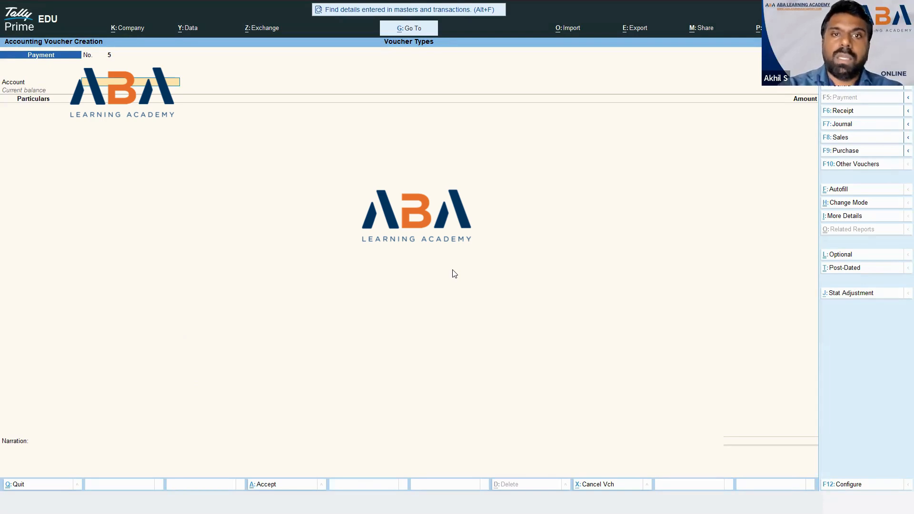
Start a receipt voucher and change its voucher mode to Double Entry.
{"action": "key", "text": "F6"}
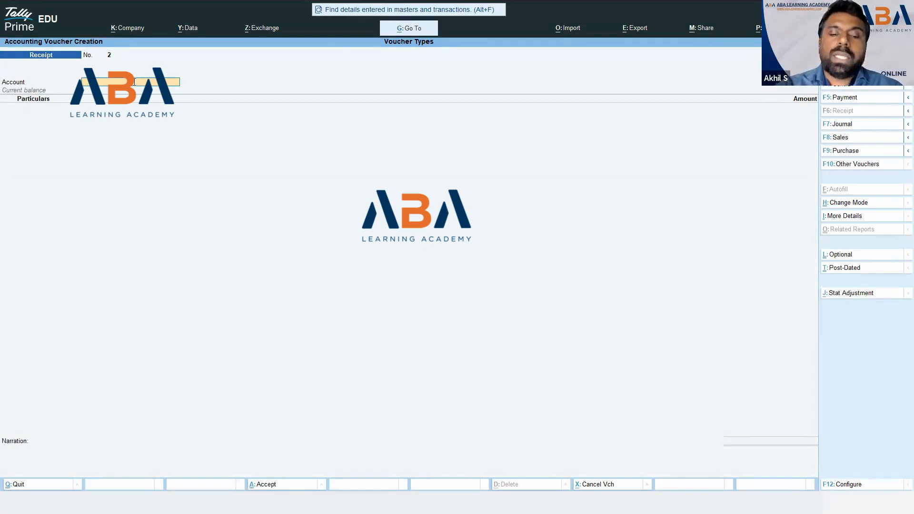
{"action": "key", "text": "ctrl+h"}
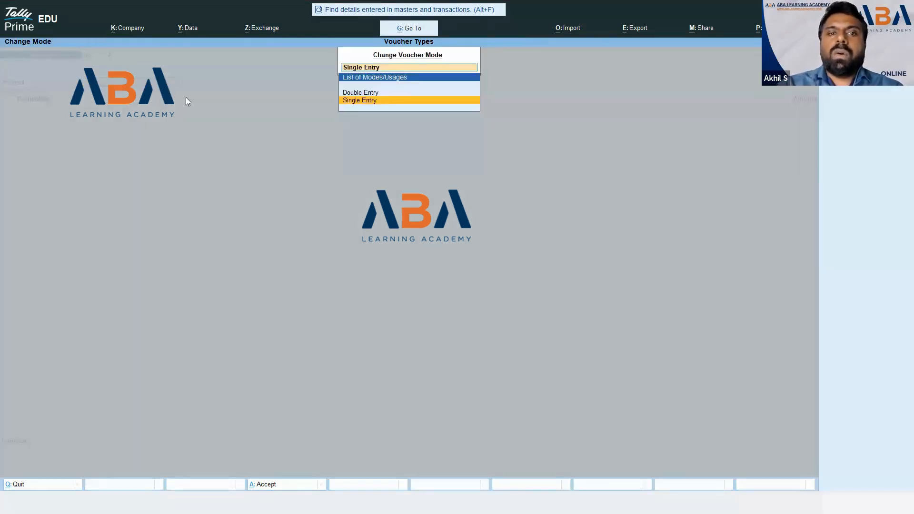
{"action": "key", "text": "Return"}
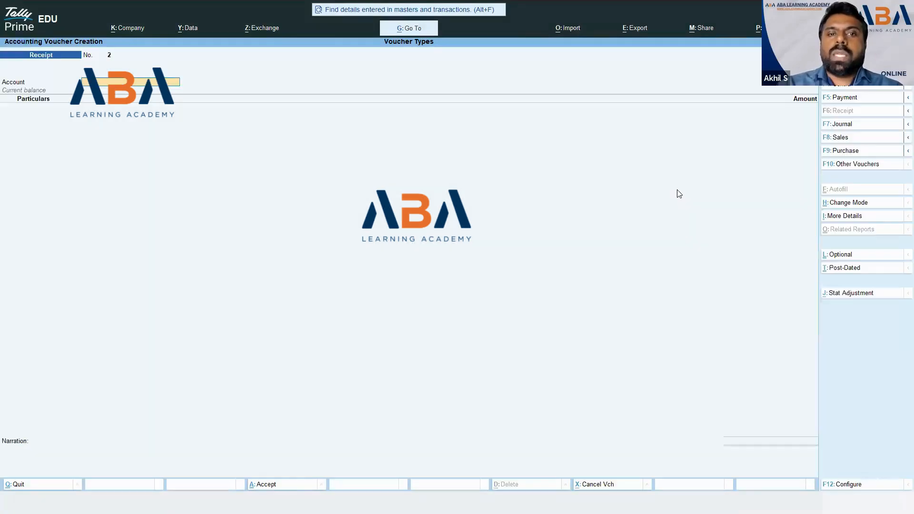
{"action": "left_click", "coordinate": [859, 206]}
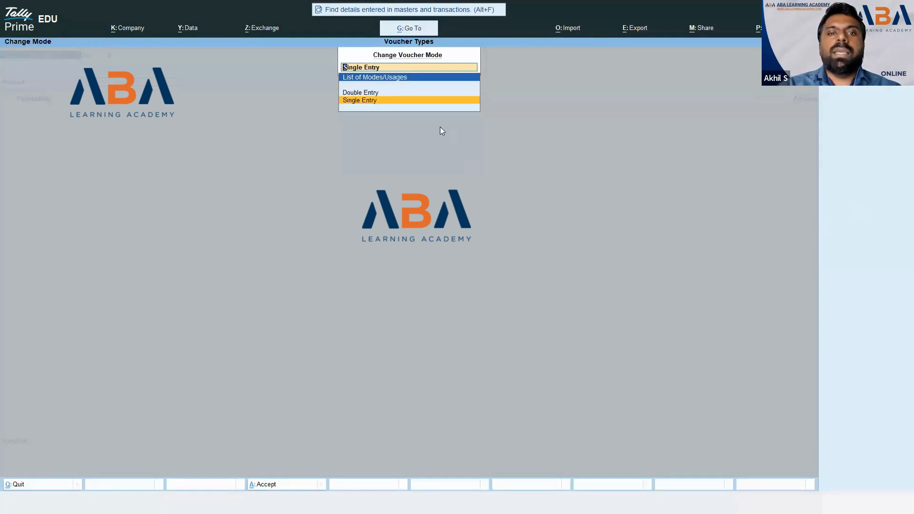
{"action": "key", "text": "Up"}
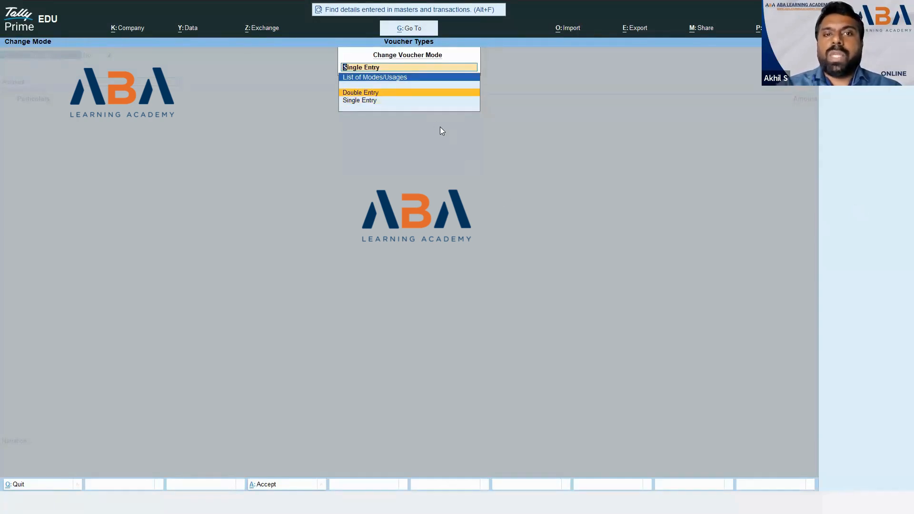
{"action": "key", "text": "Return"}
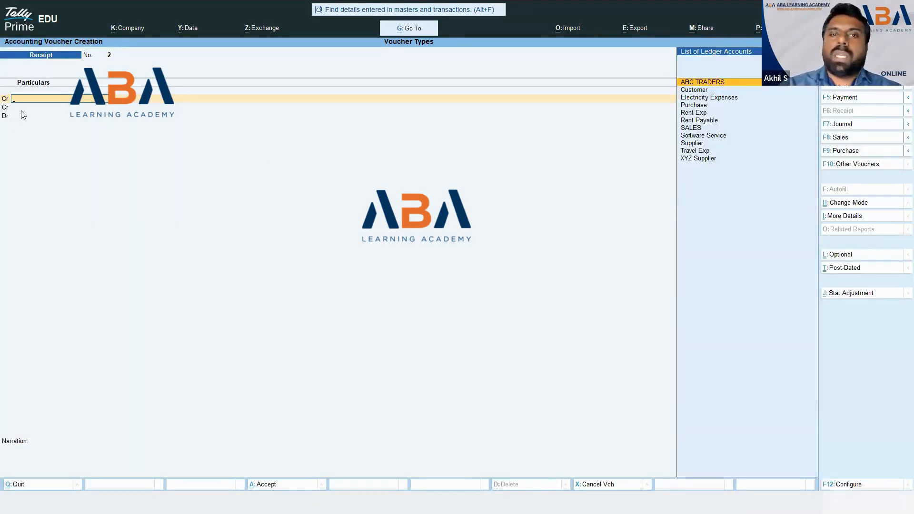
Quit the blank receipt voucher and reopen voucher creation from the Gateway of Tally.
{"action": "key", "text": "Escape"}
{"action": "key", "text": "y"}
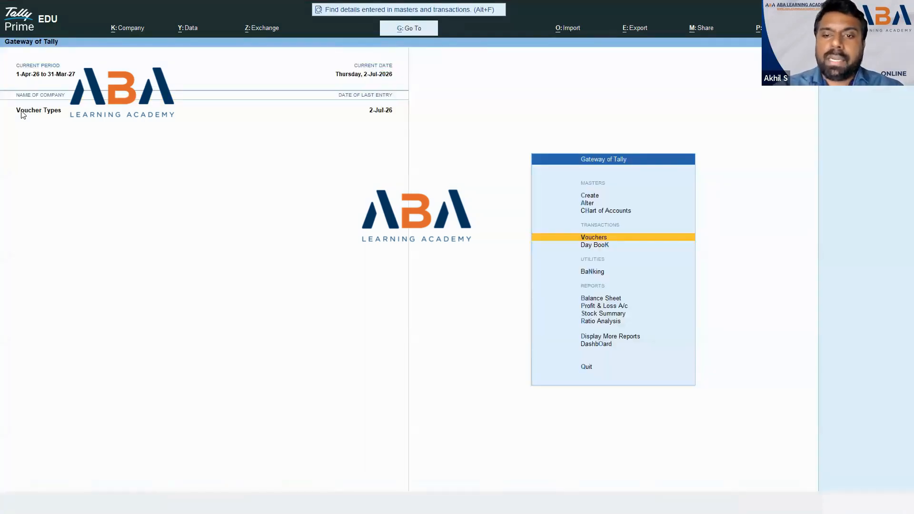
{"action": "key", "text": "Return"}
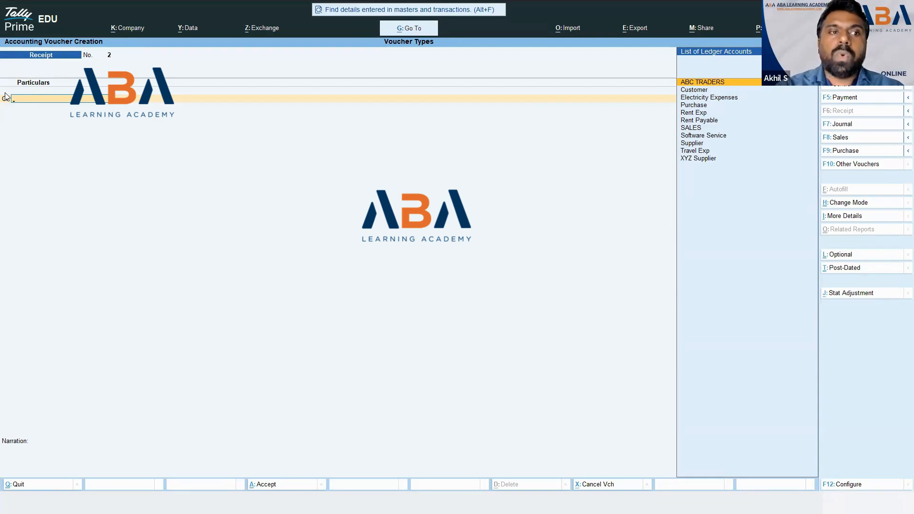
Compare the first Dr/Cr line of the payment, receipt and contra vouchers, ending on the receipt voucher.
{"action": "key", "text": "F5"}
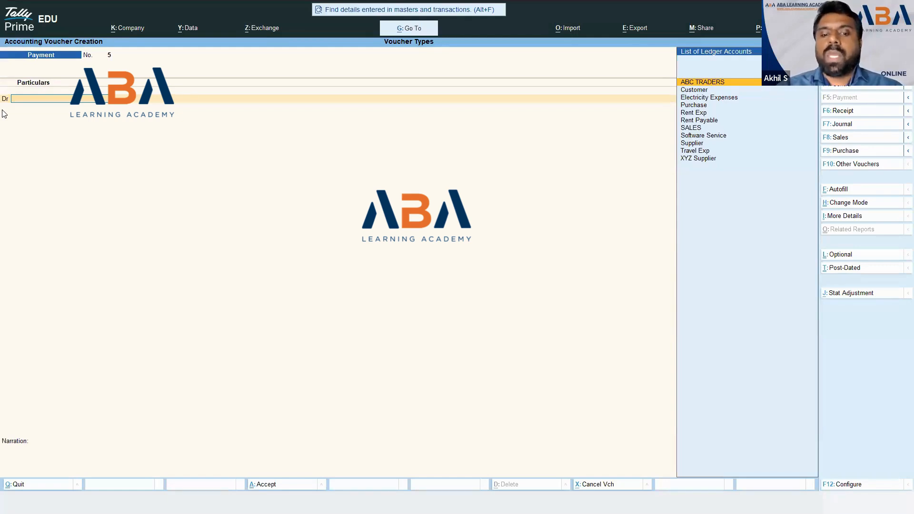
{"action": "key", "text": "F6"}
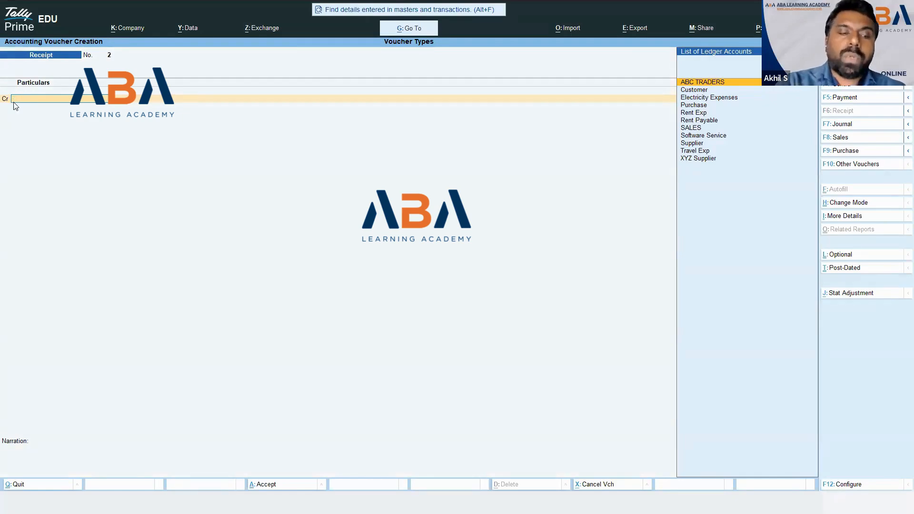
{"action": "key", "text": "F4"}
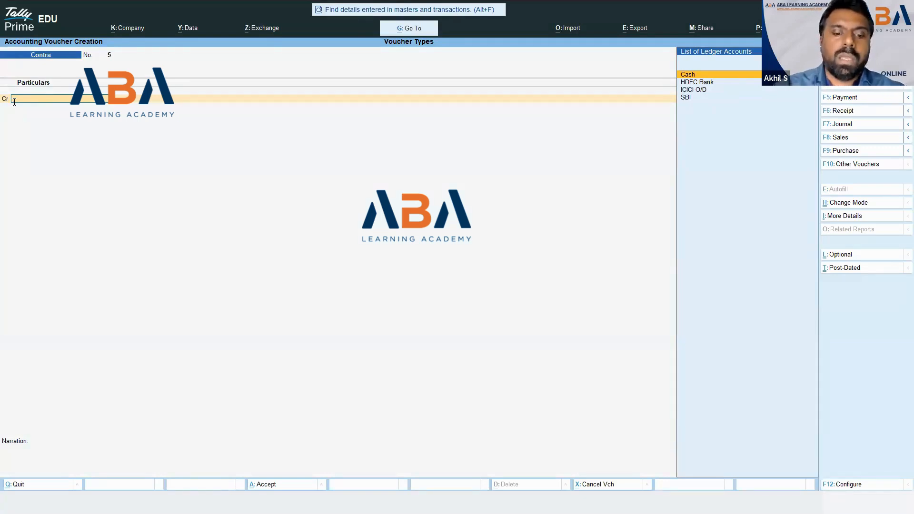
{"action": "key", "text": "F6"}
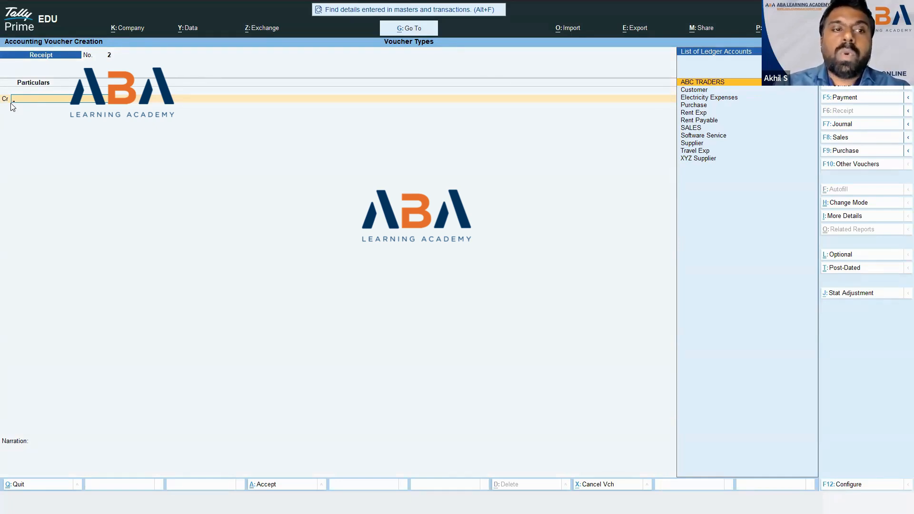
{"action": "key", "text": "F5"}
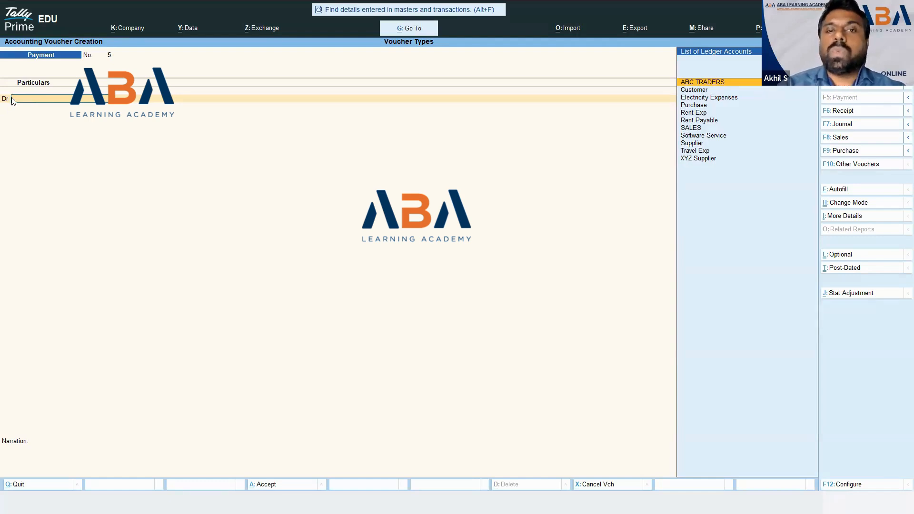
{"action": "key", "text": "F6"}
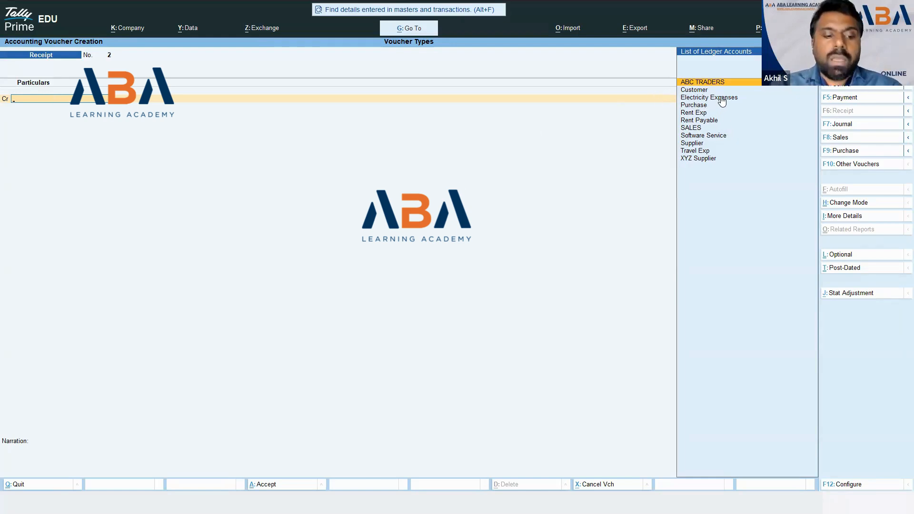
Consult the customer receipt scenario in the presentation and, in the receipt voucher, credit ABC TRADERS with 20000 and debit SBI.
{"action": "key", "text": "alt"}
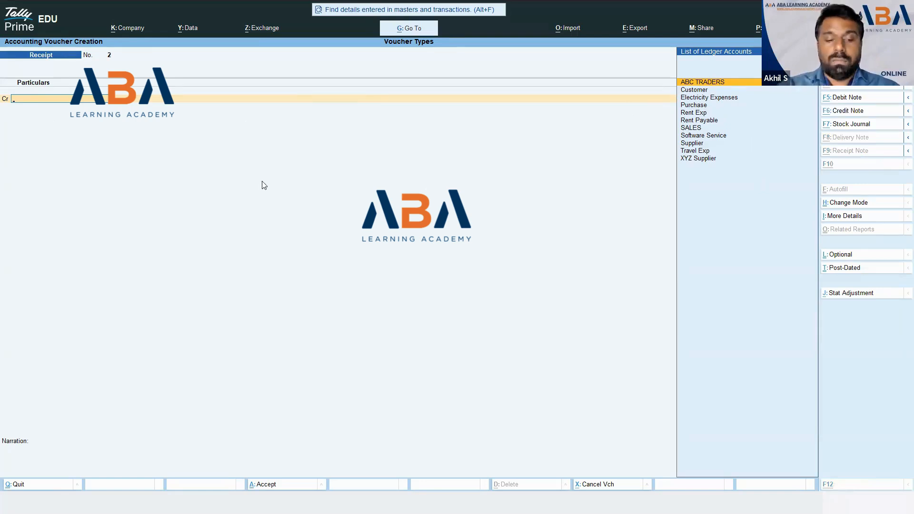
{"action": "key", "text": "alt+Tab"}
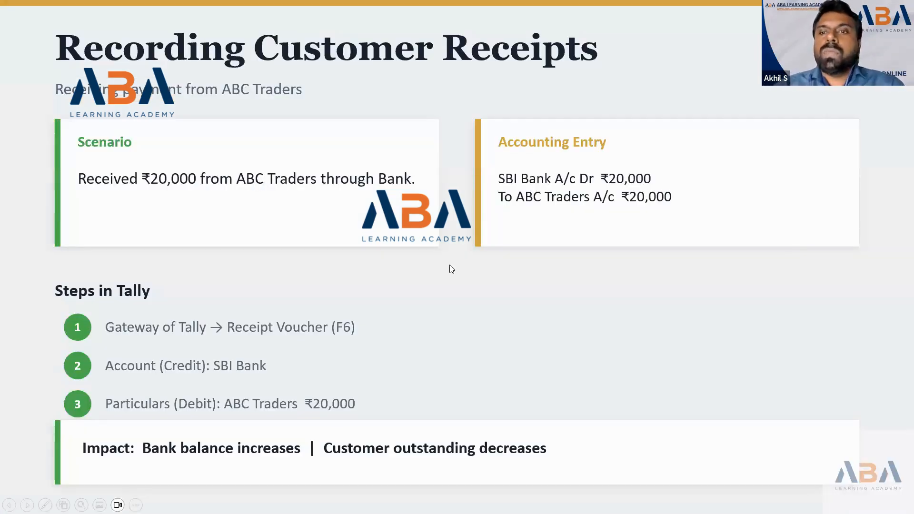
{"action": "key", "text": "alt+Tab"}
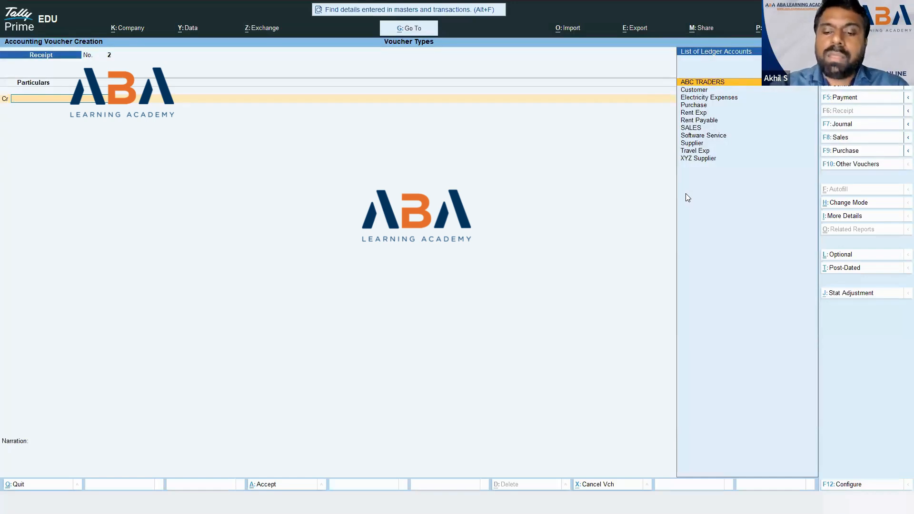
{"action": "key", "text": "Return"}
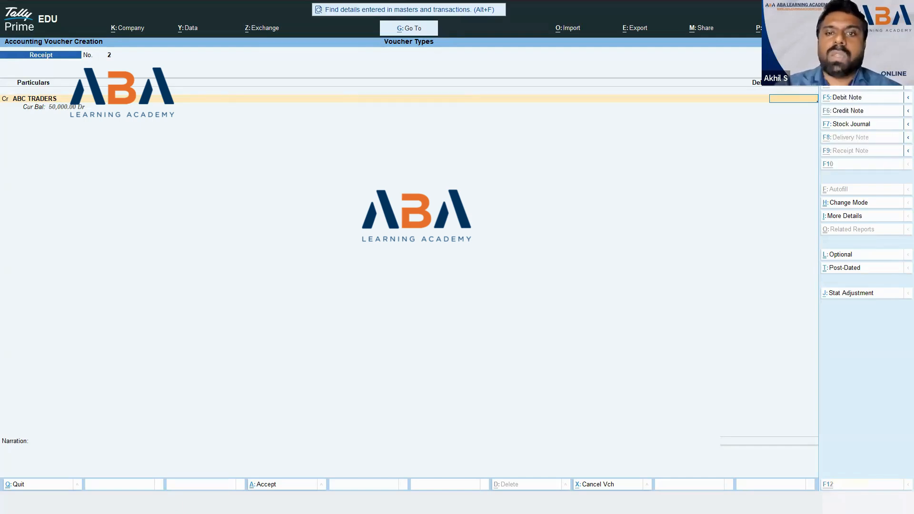
{"action": "key", "text": "alt+Tab"}
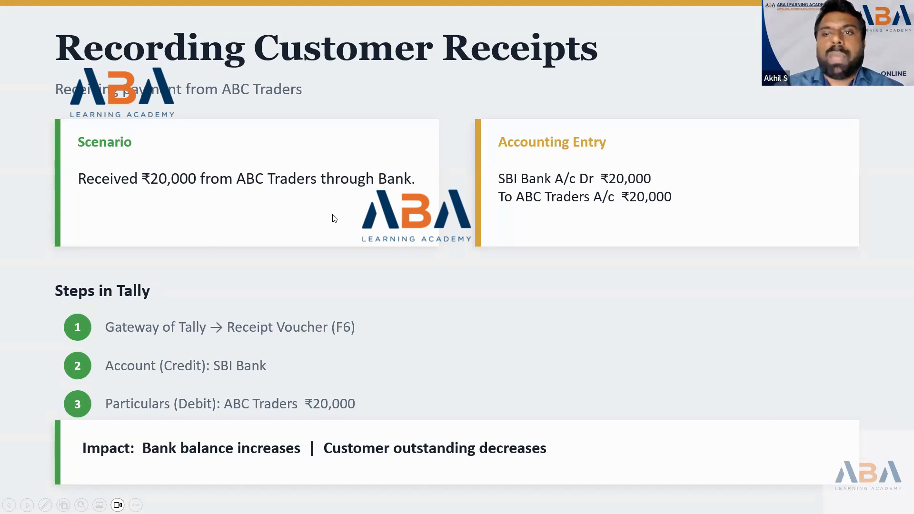
{"action": "key", "text": "alt+Tab"}
{"action": "type", "text": "2"}
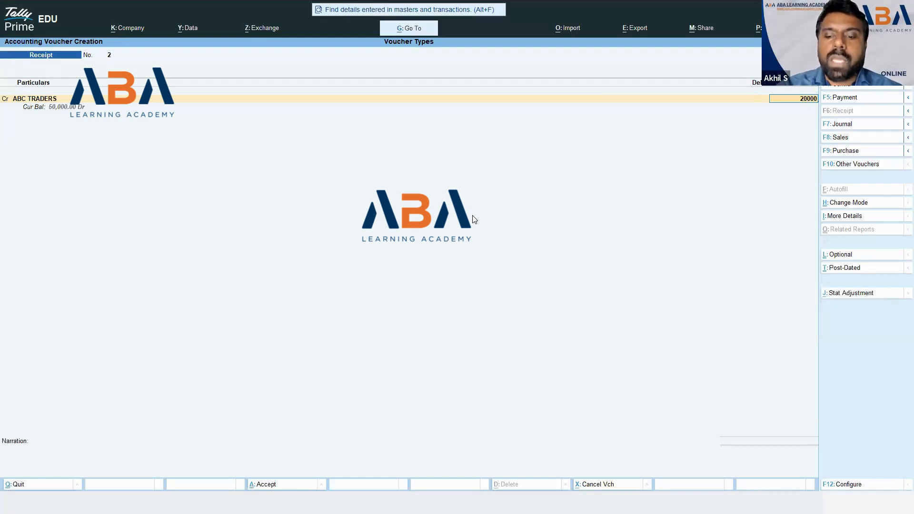
{"action": "type", "text": "0000"}
{"action": "key", "text": "Return"}
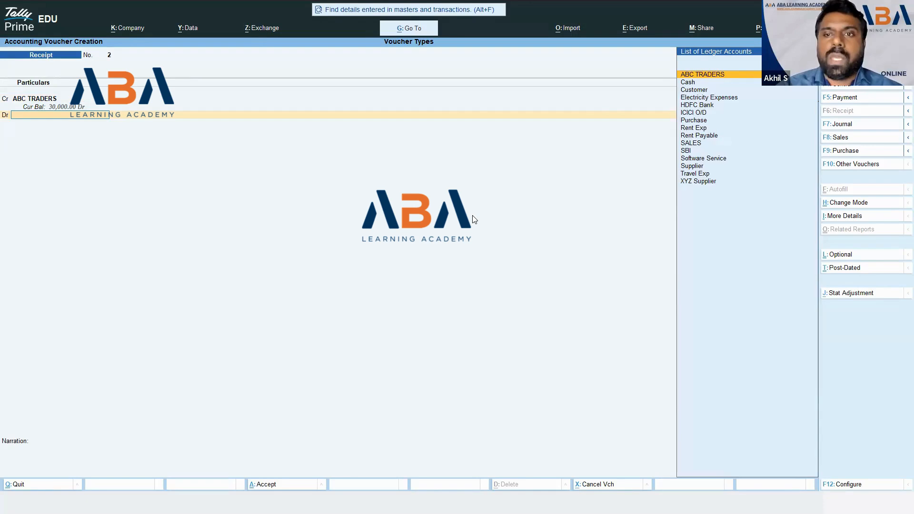
{"action": "type", "text": "Sbi"}
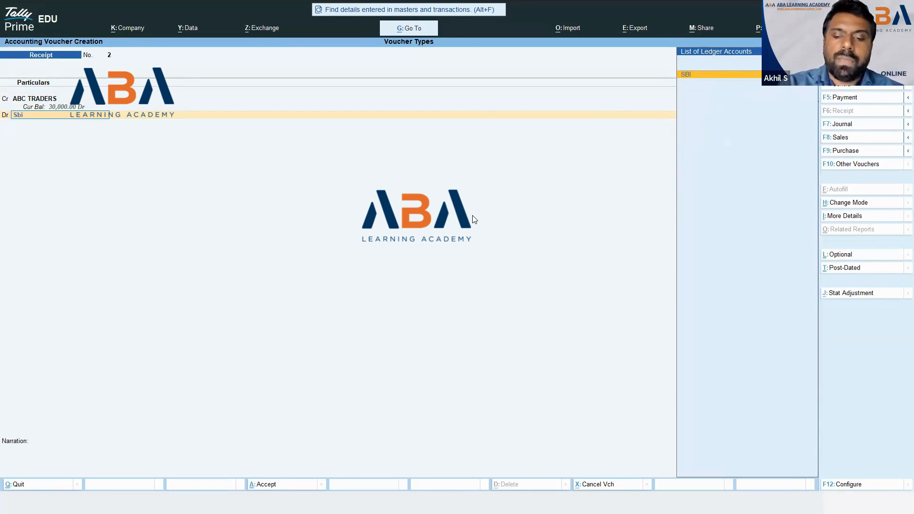
{"action": "key", "text": "Return"}
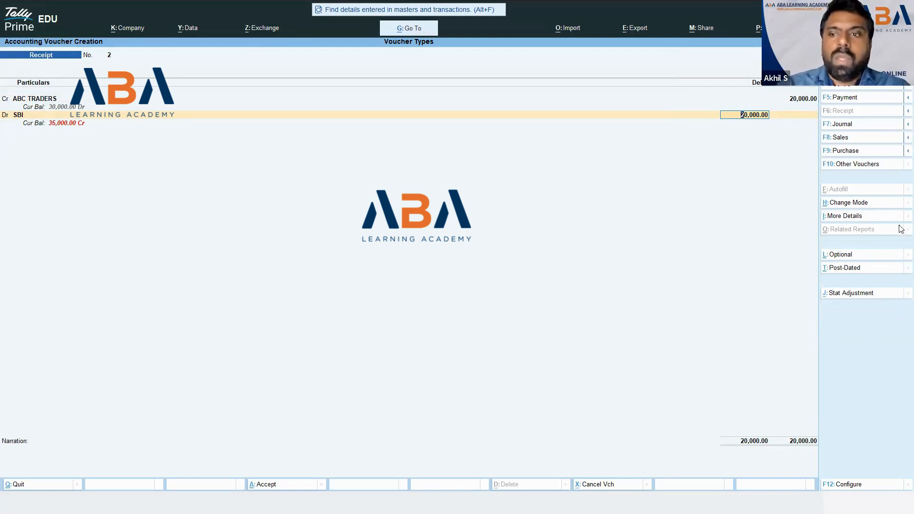
Change the receipt voucher's mode to Single Entry.
{"action": "left_click", "coordinate": [863, 205]}
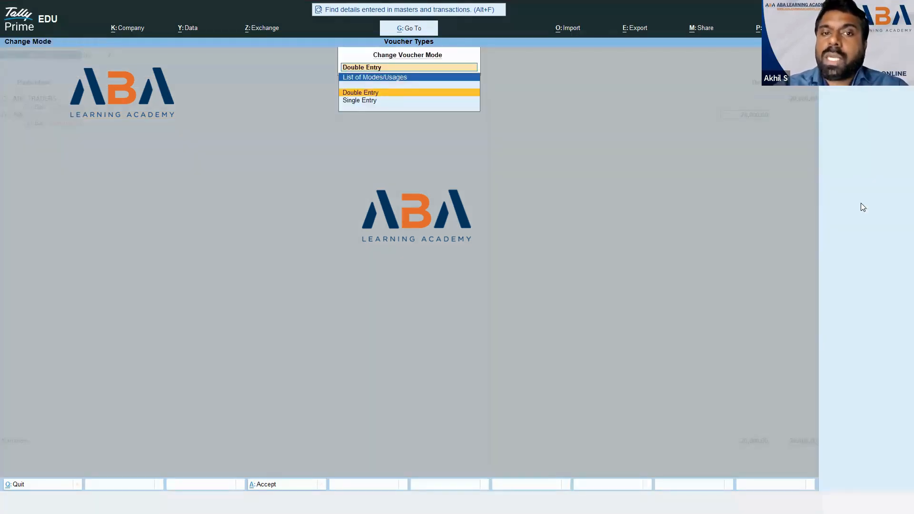
{"action": "key", "text": "Down"}
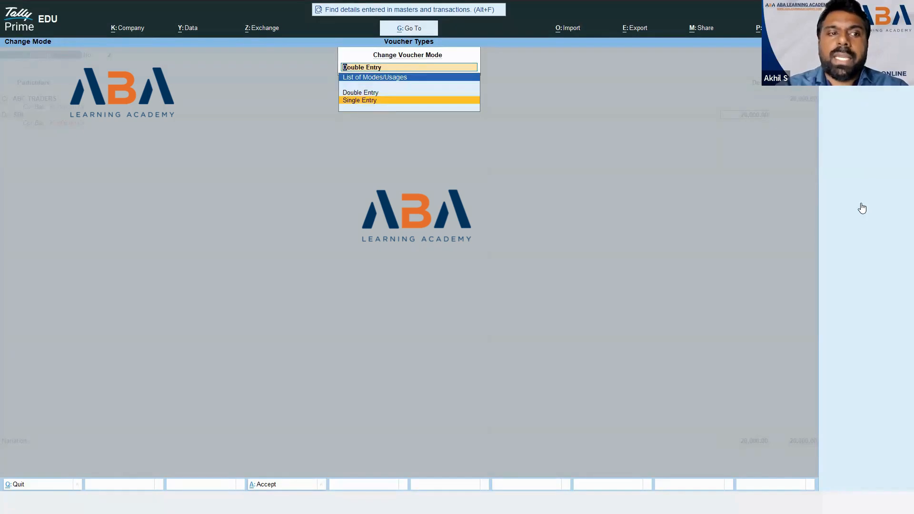
{"action": "key", "text": "Return"}
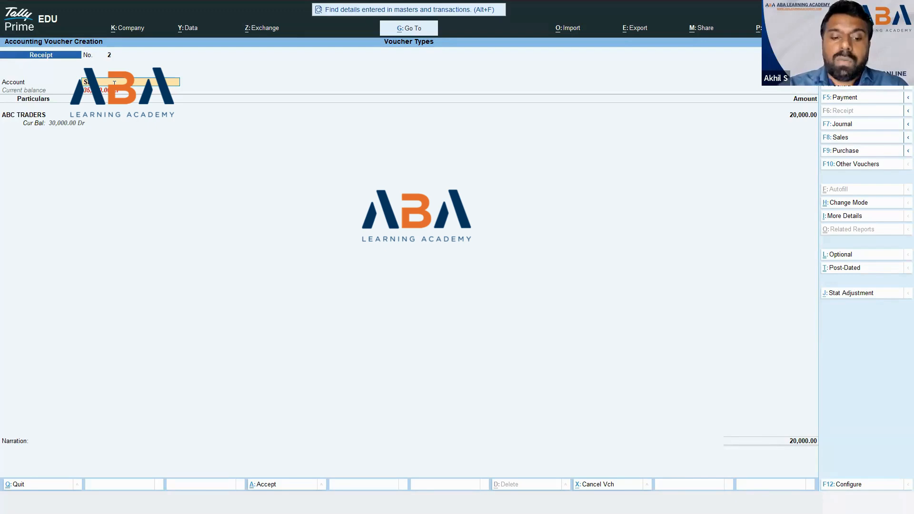
Reselect SBI as the receipt's account and accept the ABC TRADERS line of 20,000, proceeding to the bank allocations.
{"action": "key", "text": "BackSpace"}
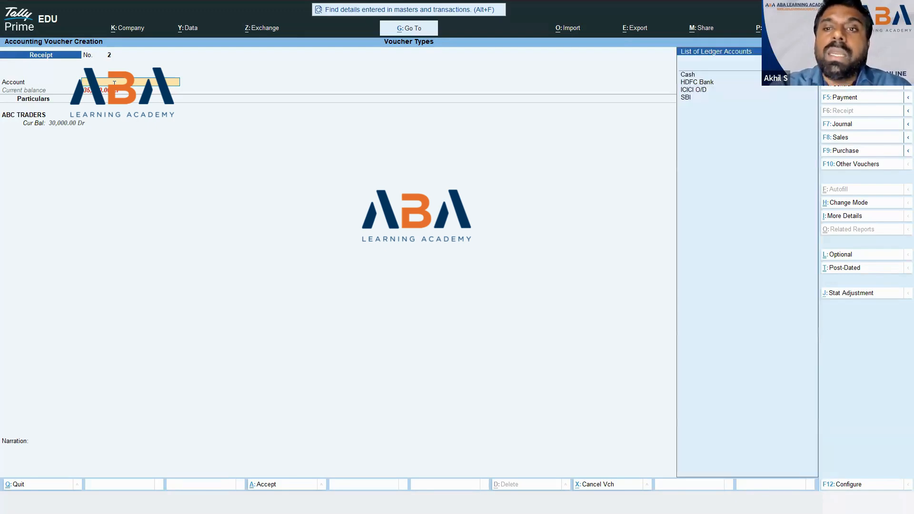
{"action": "key", "text": "Down"}
{"action": "key", "text": "Down"}
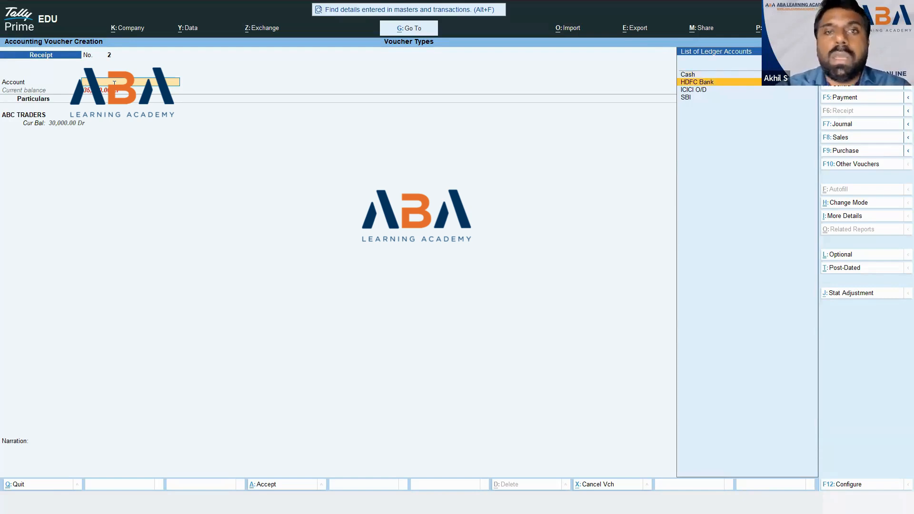
{"action": "key", "text": "Down"}
{"action": "key", "text": "Down"}
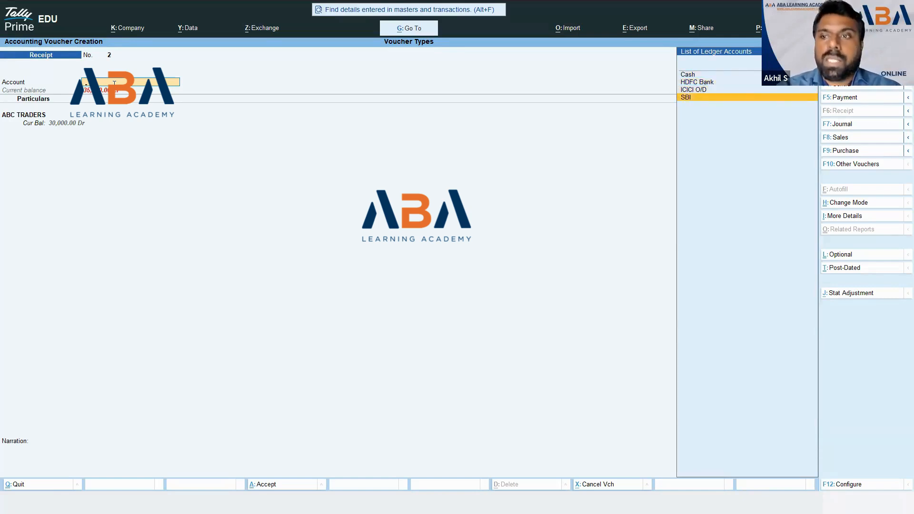
{"action": "key", "text": "Return"}
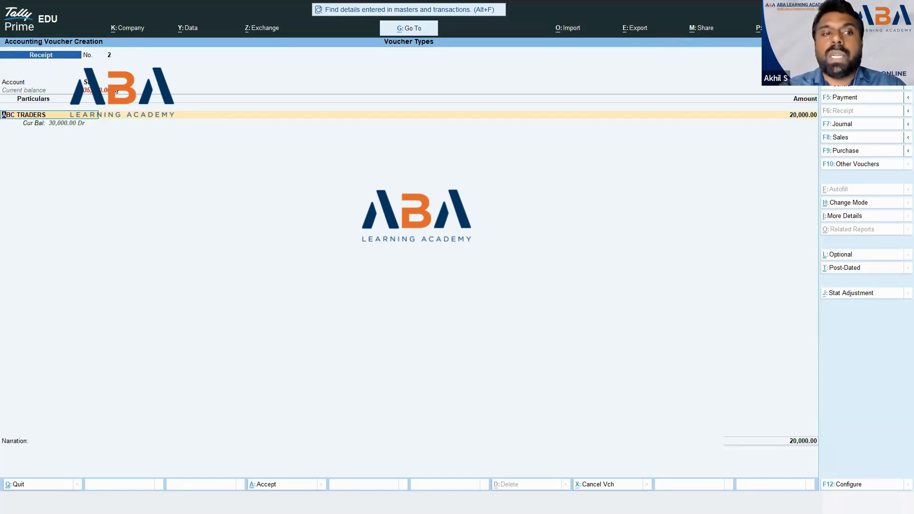
{"action": "key", "text": "Return"}
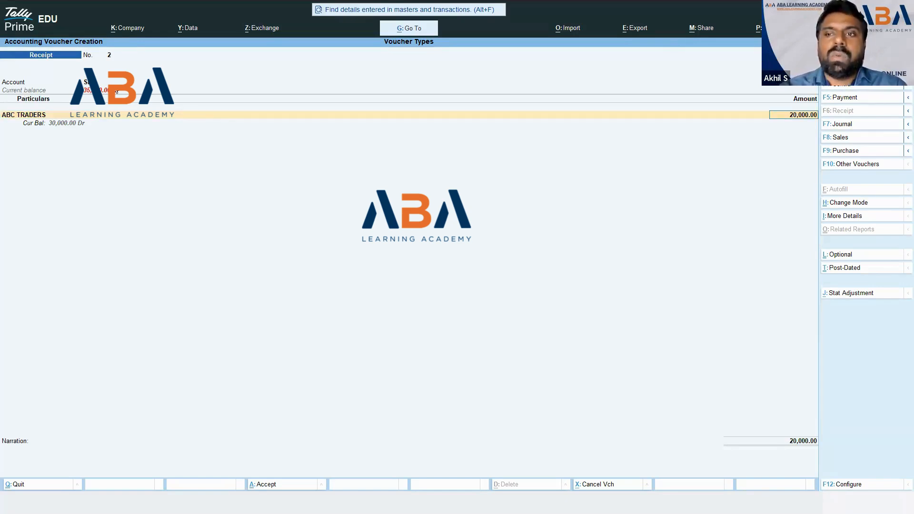
{"action": "key", "text": "Return"}
{"action": "key", "text": "Return"}
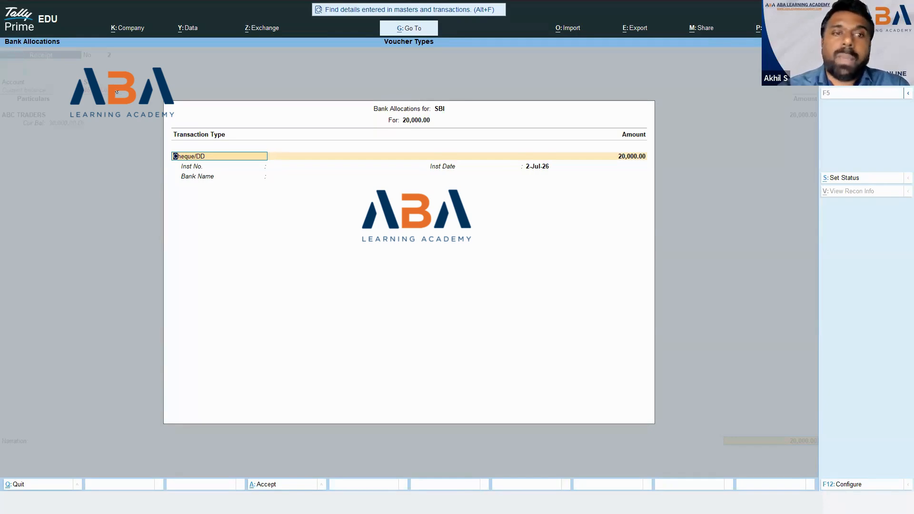
Look through the short list of transaction types offered for the SBI bank allocation.
{"action": "key", "text": "BackSpace"}
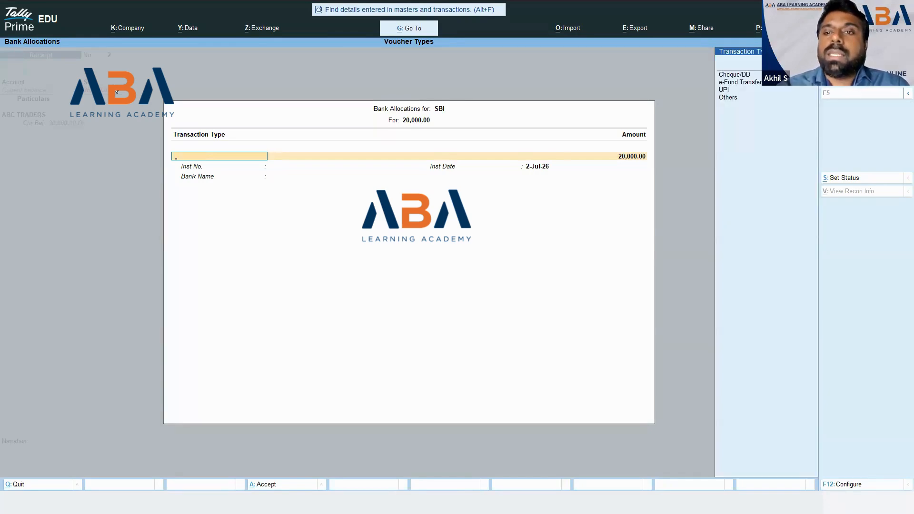
{"action": "key", "text": "Down"}
{"action": "key", "text": "Down"}
{"action": "key", "text": "Down"}
{"action": "key", "text": "Down"}
{"action": "key", "text": "Up"}
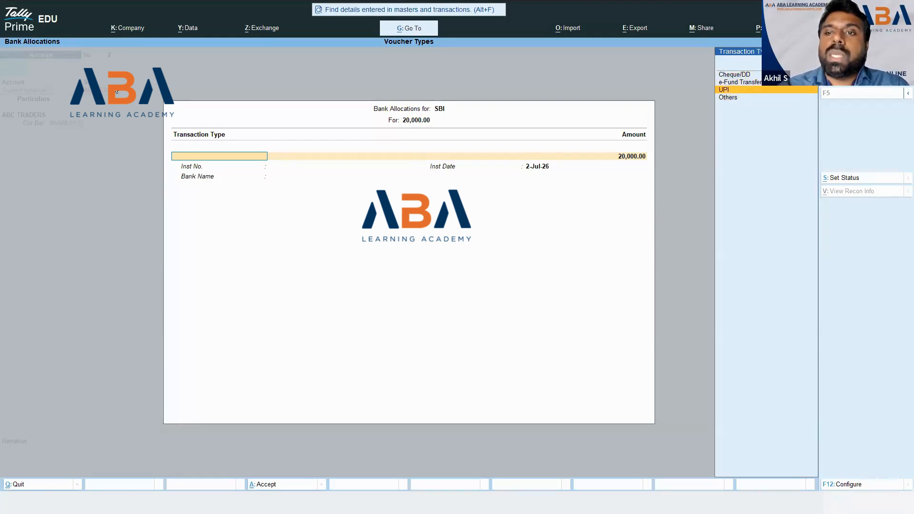
{"action": "key", "text": "Up"}
{"action": "key", "text": "Up"}
{"action": "key", "text": "Up"}
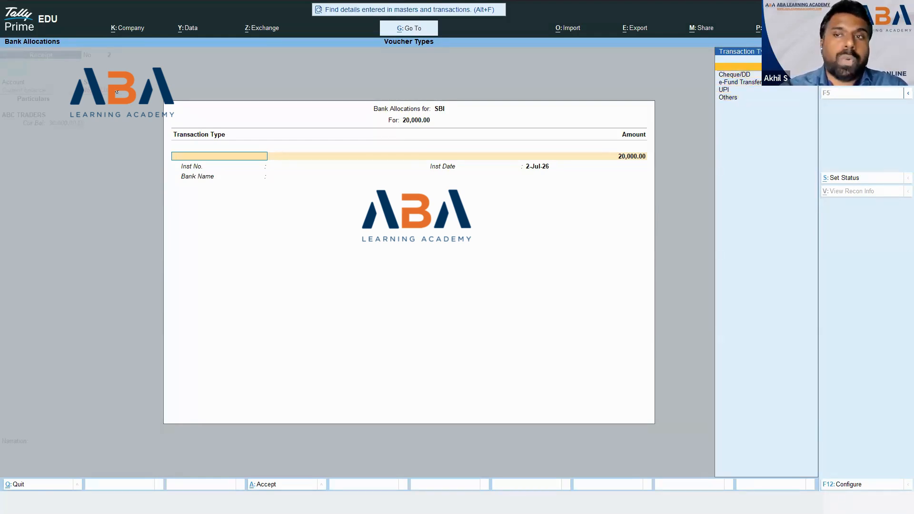
Expand the transaction type list for the SBI bank allocation to all types and examine the additional options.
{"action": "key", "text": "Return"}
{"action": "key", "text": "Down"}
{"action": "key", "text": "Down"}
{"action": "key", "text": "Down"}
{"action": "key", "text": "Down"}
{"action": "key", "text": "Down"}
{"action": "key", "text": "Down"}
{"action": "key", "text": "Down"}
{"action": "key", "text": "Down"}
{"action": "key", "text": "Down"}
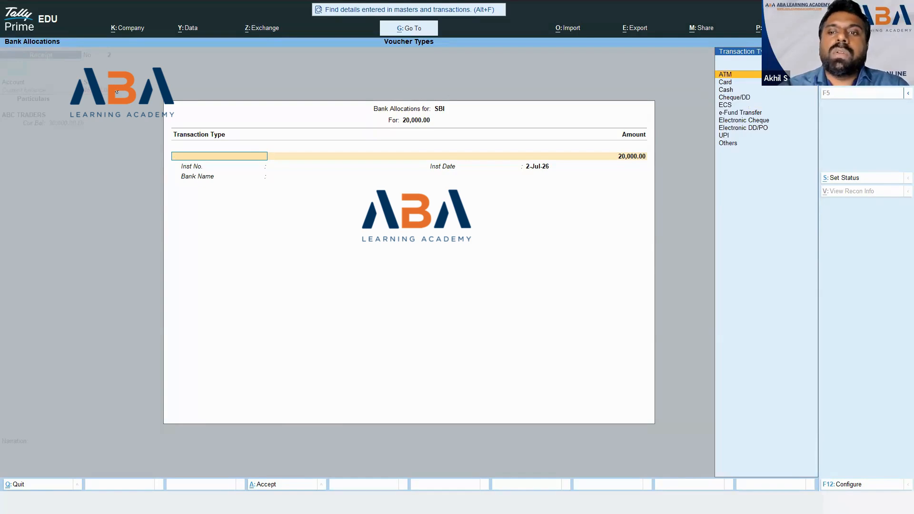
{"action": "key", "text": "Up"}
{"action": "key", "text": "Up"}
{"action": "key", "text": "Up"}
{"action": "key", "text": "Up"}
{"action": "key", "text": "Up"}
{"action": "key", "text": "Up"}
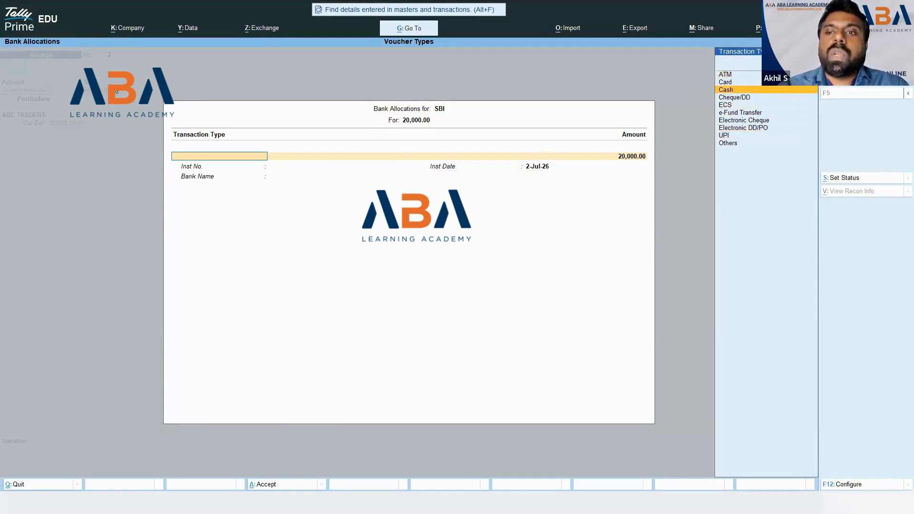
{"action": "key", "text": "Down"}
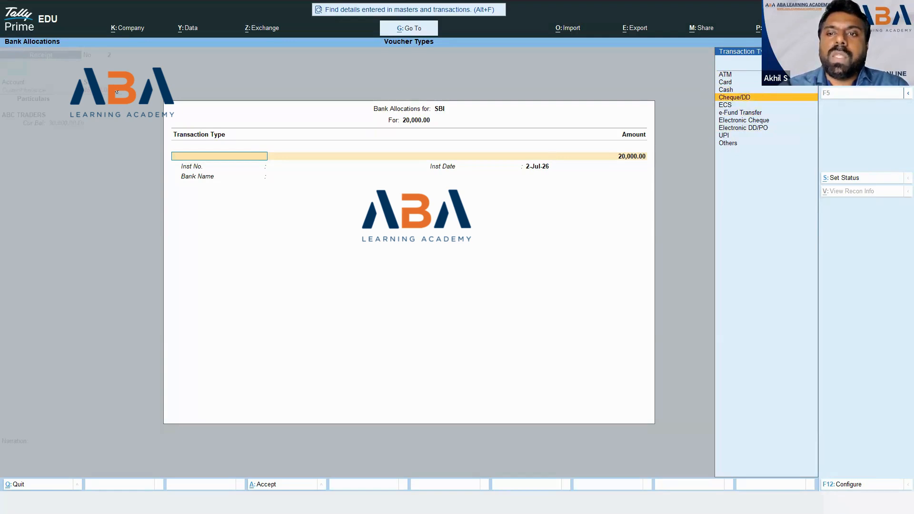
Set the SBI bank allocation's transaction type to Others and accept the allocation with the instrument number left blank.
{"action": "key", "text": "Down"}
{"action": "key", "text": "Down"}
{"action": "key", "text": "Down"}
{"action": "key", "text": "Down"}
{"action": "key", "text": "Down"}
{"action": "key", "text": "Down"}
{"action": "key", "text": "Return"}
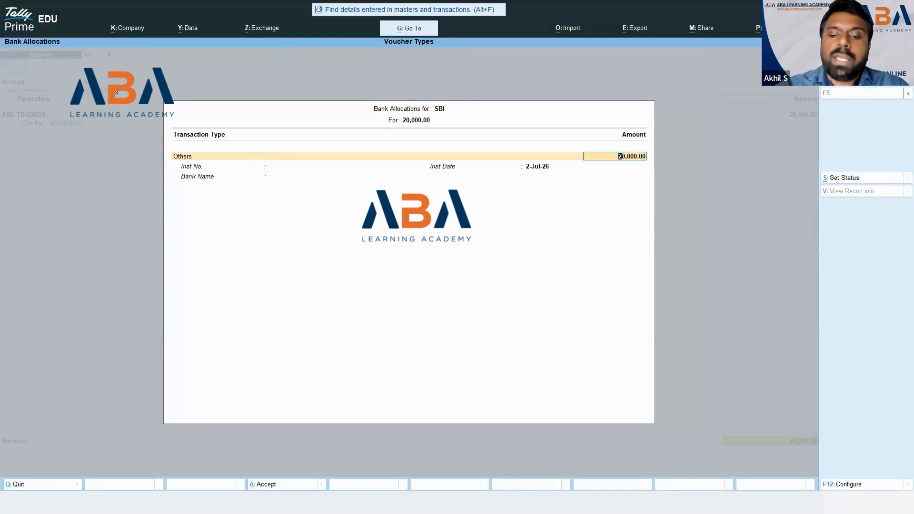
{"action": "key", "text": "BackSpace"}
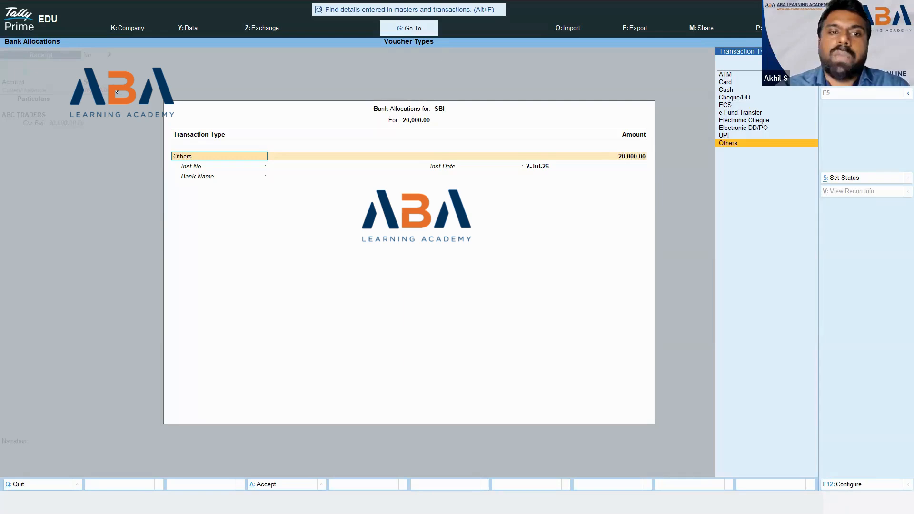
{"action": "key", "text": "Return"}
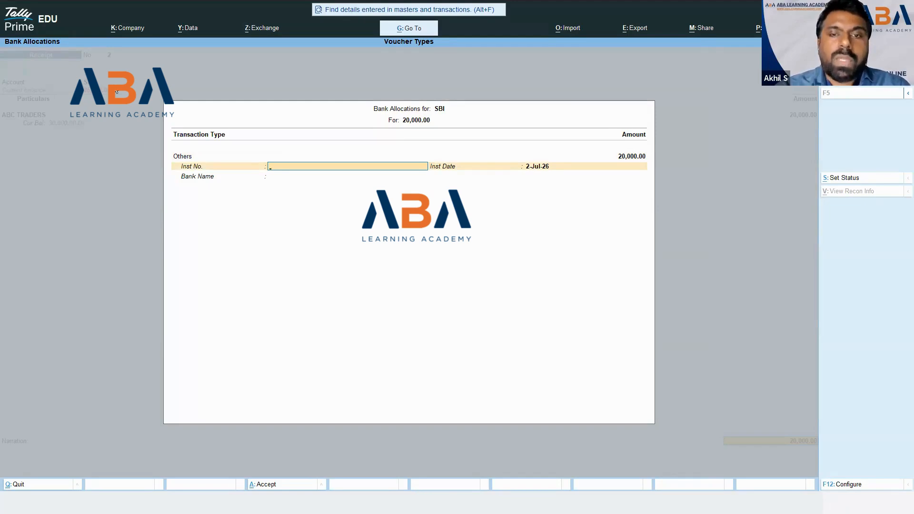
{"action": "key", "text": "ctrl+a"}
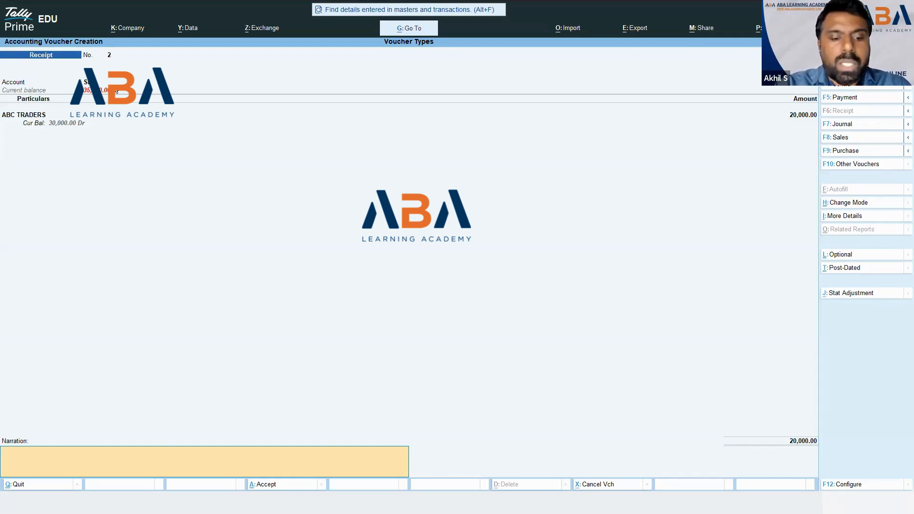
Enter the narration "Received from ABC Traders" and save the receipt voucher.
{"action": "type", "text": "Recei"}
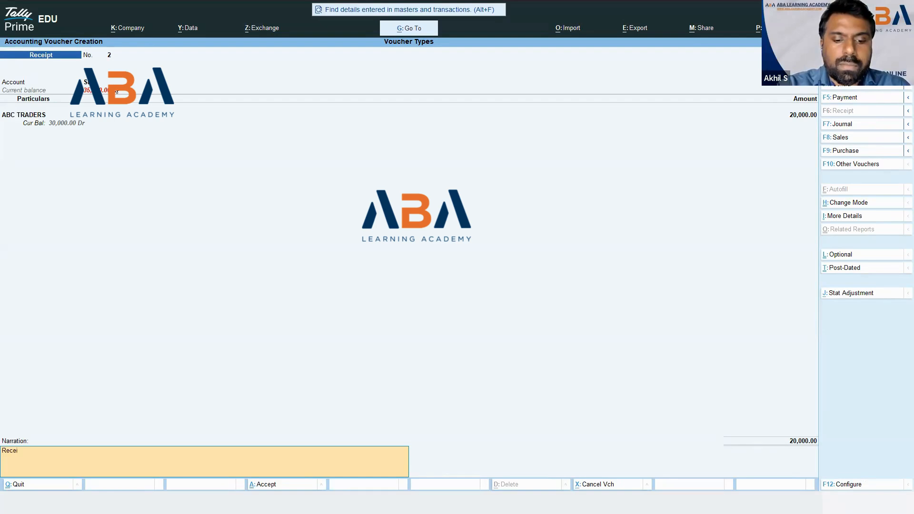
{"action": "type", "text": "ved from AB"}
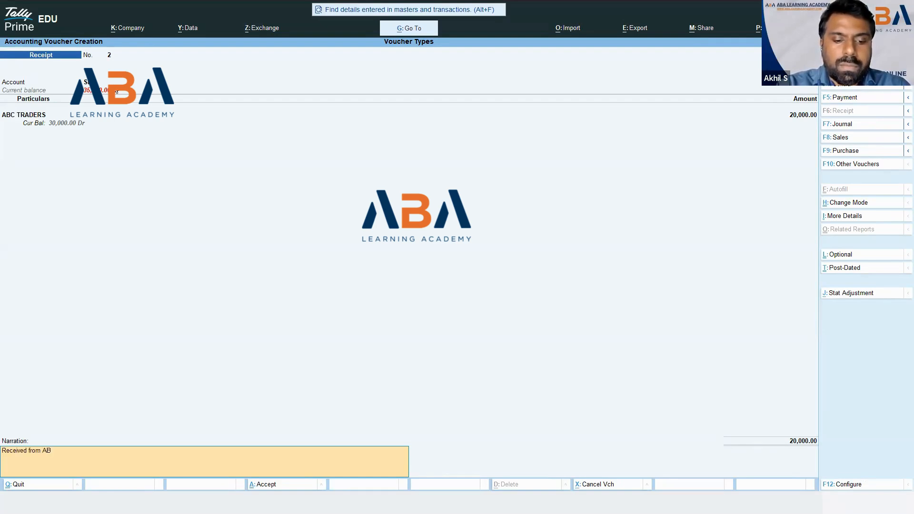
{"action": "type", "text": "C Traders"}
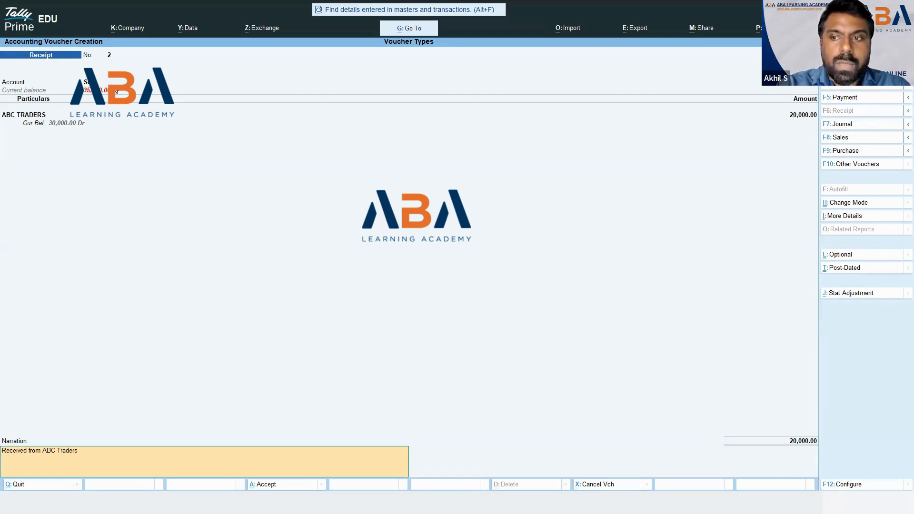
{"action": "key", "text": "Return"}
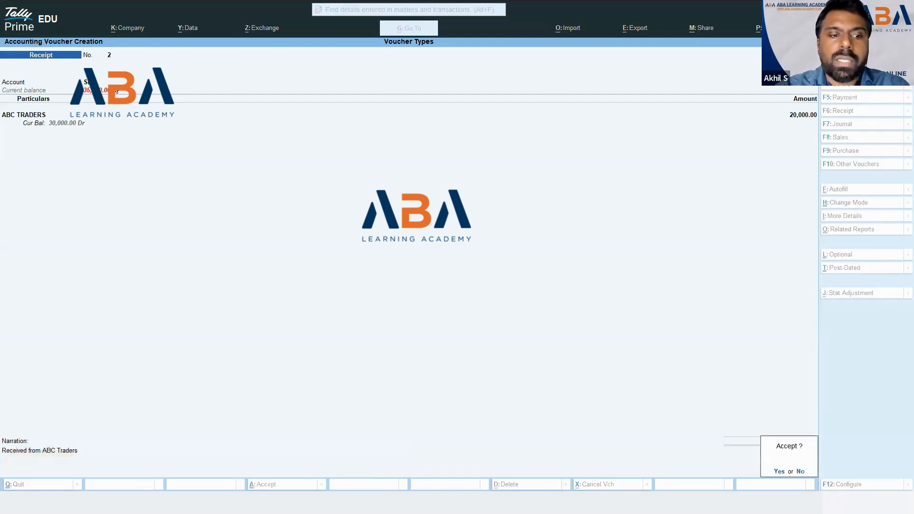
{"action": "key", "text": "Return"}
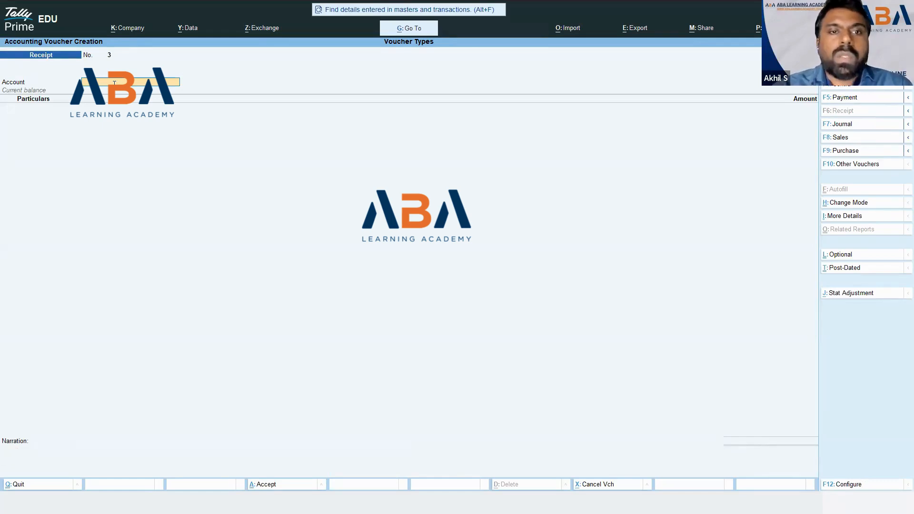
Consult the Recording Customer Receipts slide in the presentation, then return to TallyPrime.
{"action": "key", "text": "alt"}
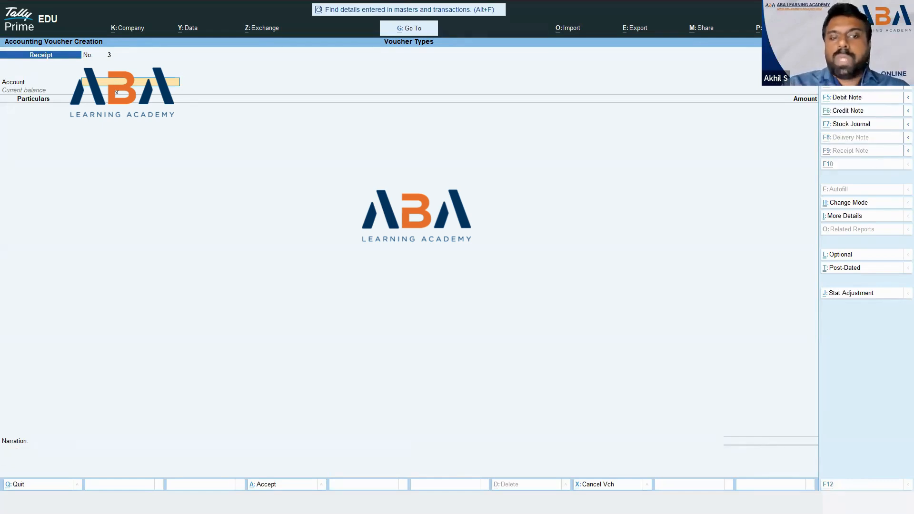
{"action": "key", "text": "alt+Tab"}
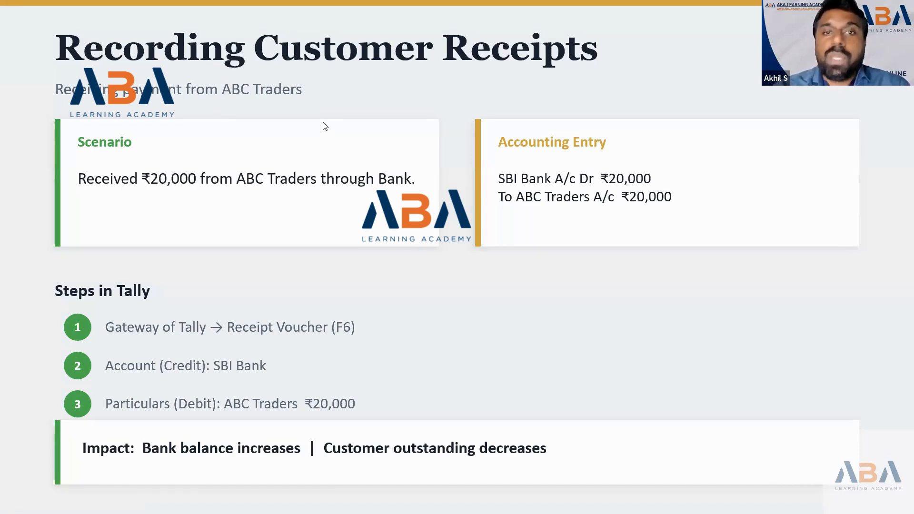
{"action": "key", "text": "alt+Tab"}
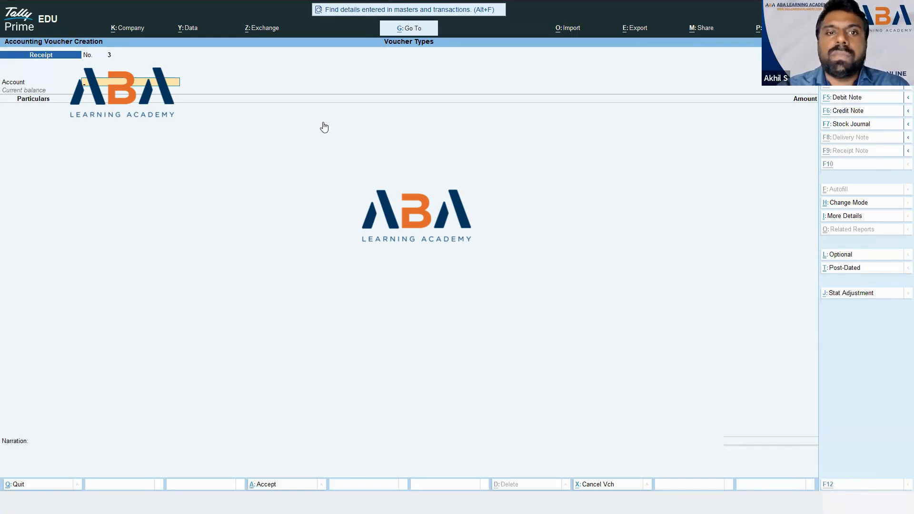
{"action": "key", "text": "alt+g"}
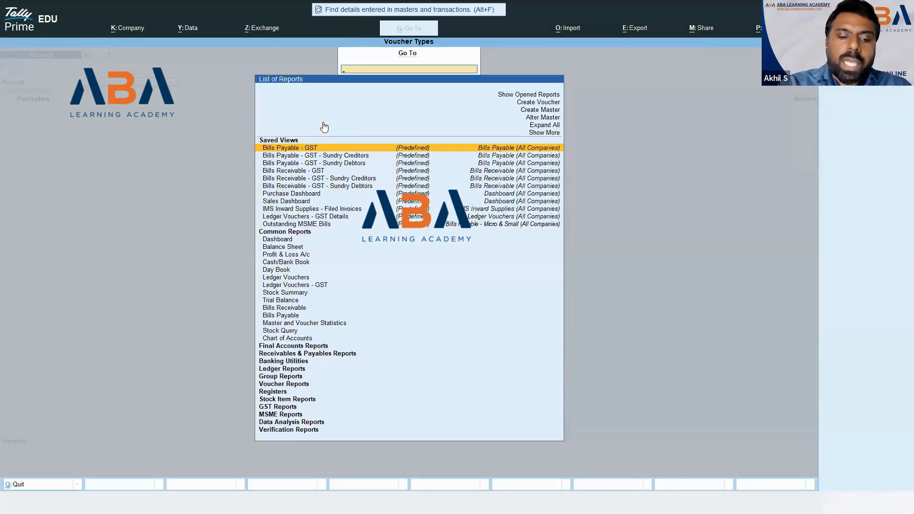
{"action": "type", "text": "Led"}
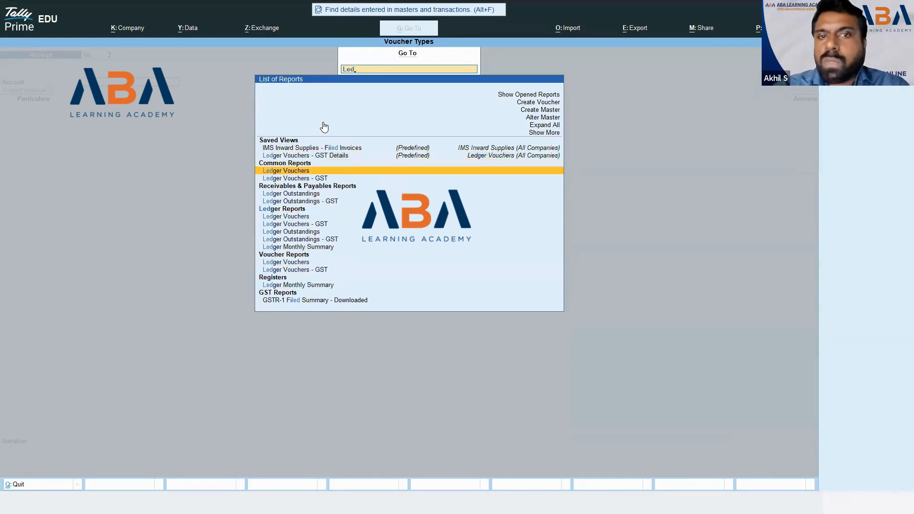
{"action": "key", "text": "Return"}
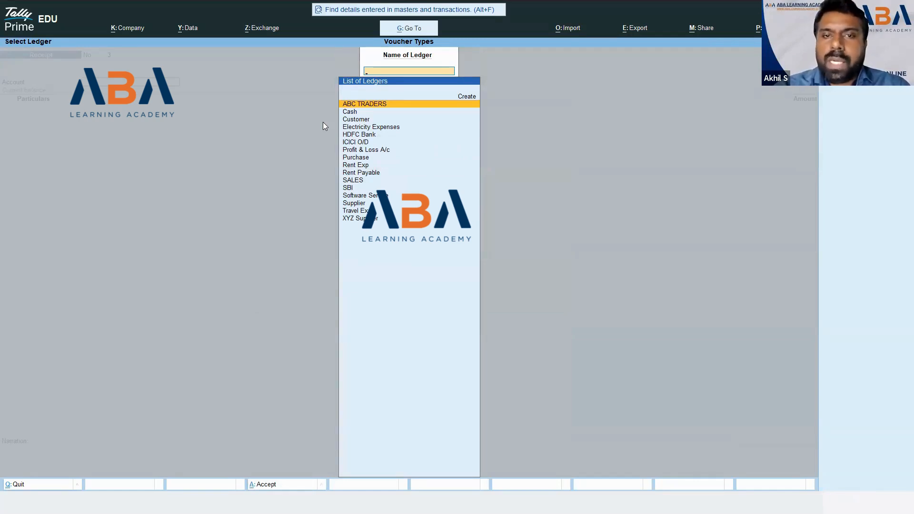
{"action": "key", "text": "Escape"}
Quit the blank receipt voucher and return to the Gateway of Tally.
{"action": "key", "text": "Escape"}
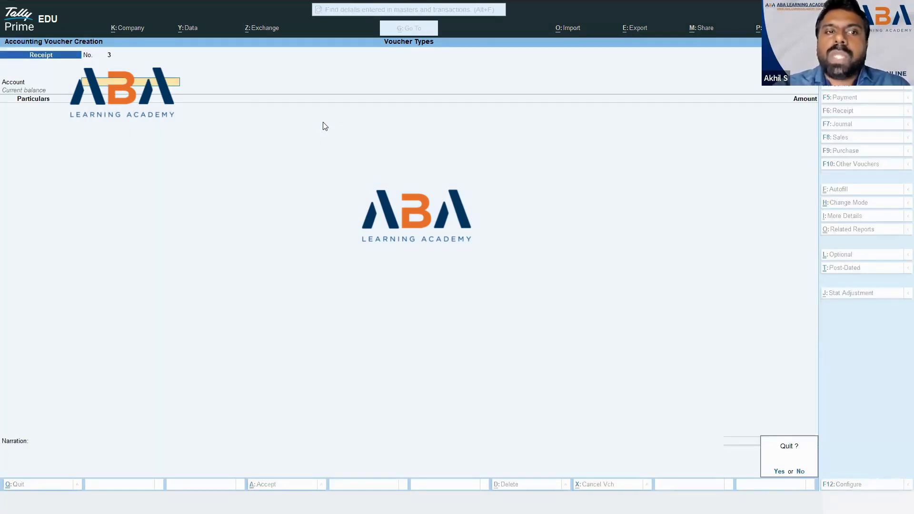
{"action": "key", "text": "y"}
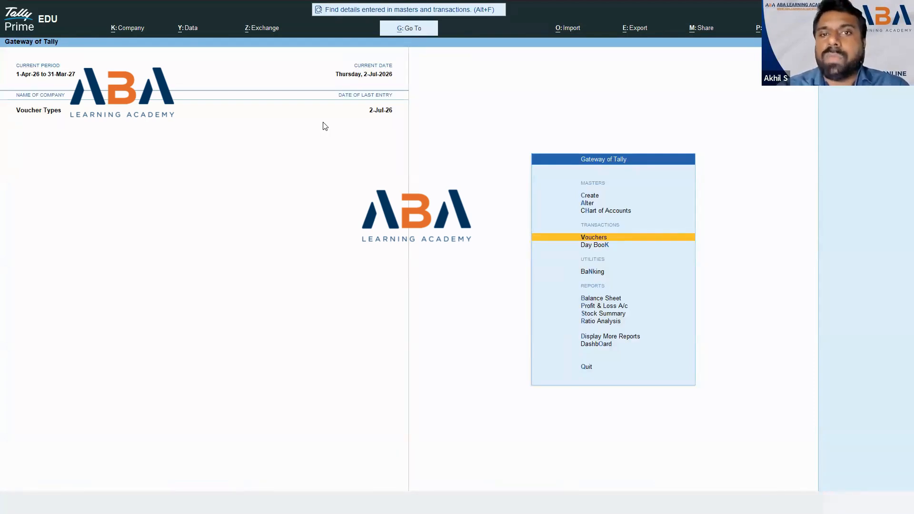
Open the ledger selection for the Ledger report in the Account Books.
{"action": "key", "text": "Down"}
{"action": "key", "text": "Down"}
{"action": "key", "text": "Down"}
{"action": "key", "text": "Down"}
{"action": "key", "text": "Down"}
{"action": "key", "text": "Down"}
{"action": "key", "text": "Down"}
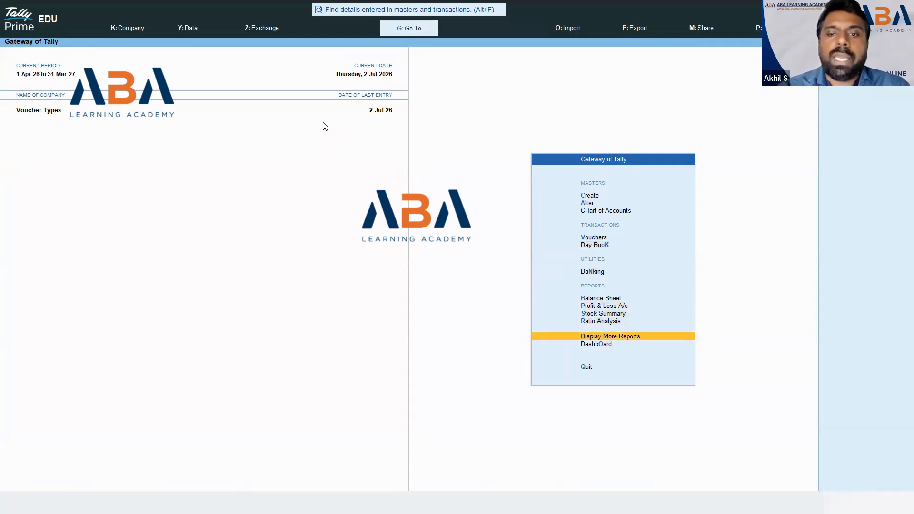
{"action": "key", "text": "Return"}
{"action": "key", "text": "Down"}
{"action": "key", "text": "Down"}
{"action": "key", "text": "Down"}
{"action": "key", "text": "Down"}
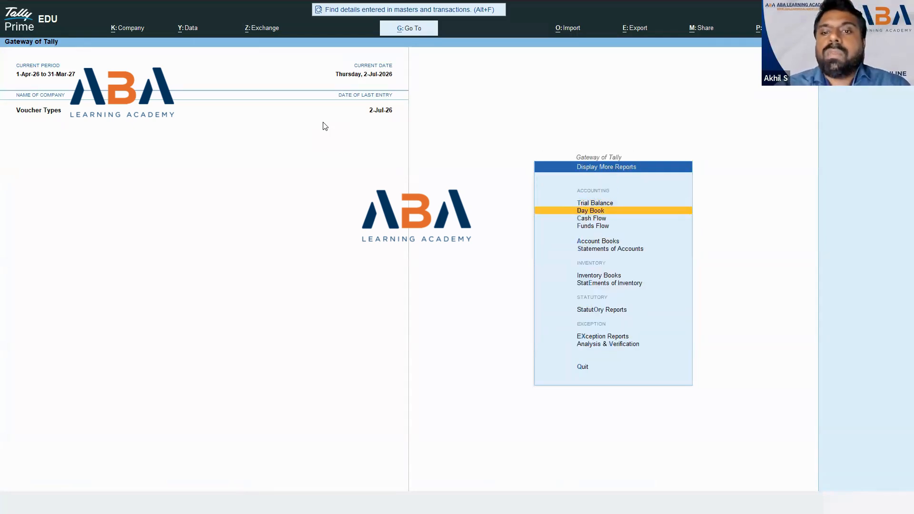
{"action": "key", "text": "Return"}
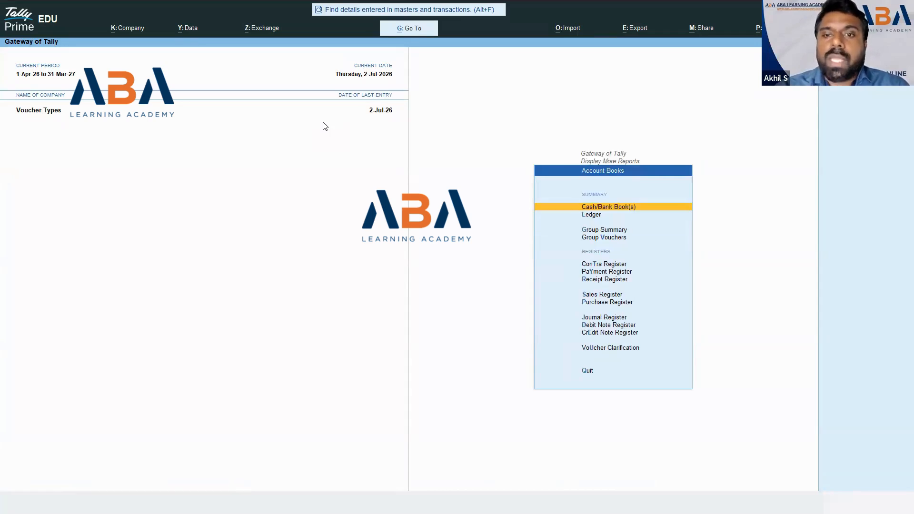
{"action": "key", "text": "Down"}
{"action": "key", "text": "Return"}
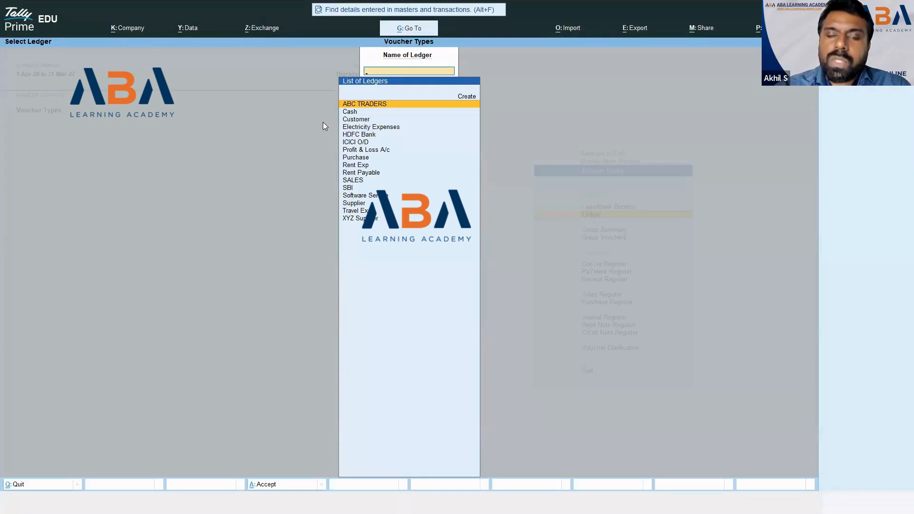
Back out of the ledger selection and the Account Books to the Gateway of Tally.
{"action": "key", "text": "Escape"}
{"action": "key", "text": "Down"}
{"action": "key", "text": "Down"}
{"action": "key", "text": "Down"}
{"action": "key", "text": "Up"}
{"action": "key", "text": "Up"}
{"action": "key", "text": "Up"}
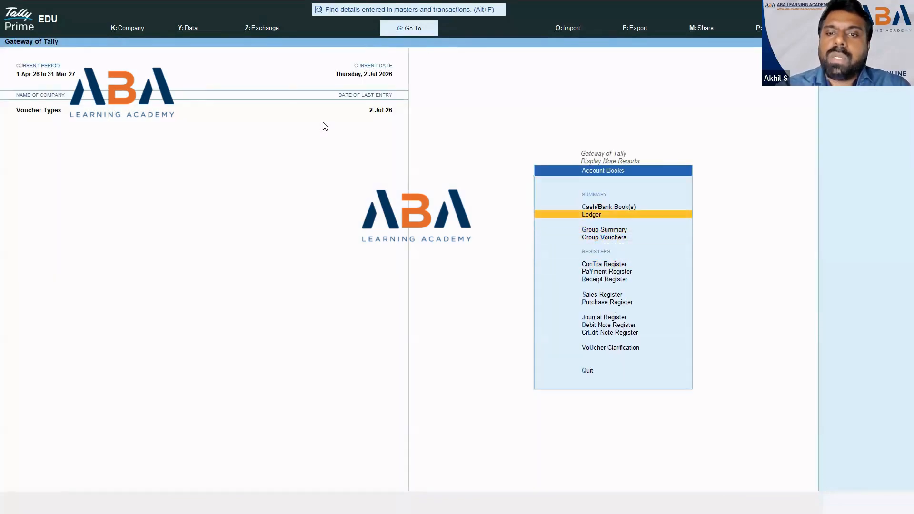
{"action": "key", "text": "Escape"}
{"action": "key", "text": "Escape"}
{"action": "key", "text": "Escape"}
{"action": "key", "text": "Escape"}
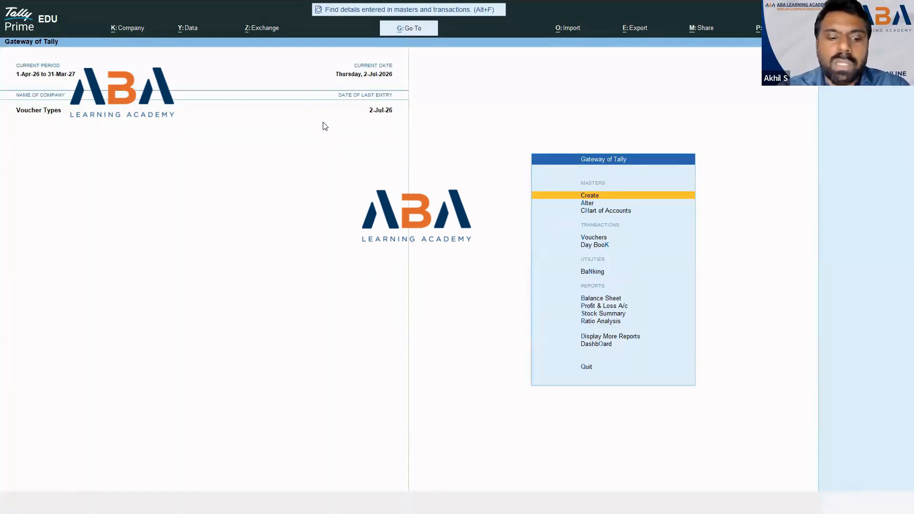
Display the ledger vouchers of ABC TRADERS from the Account Books.
{"action": "key", "text": "d"}
{"action": "key", "text": "a"}
{"action": "key", "text": "l"}
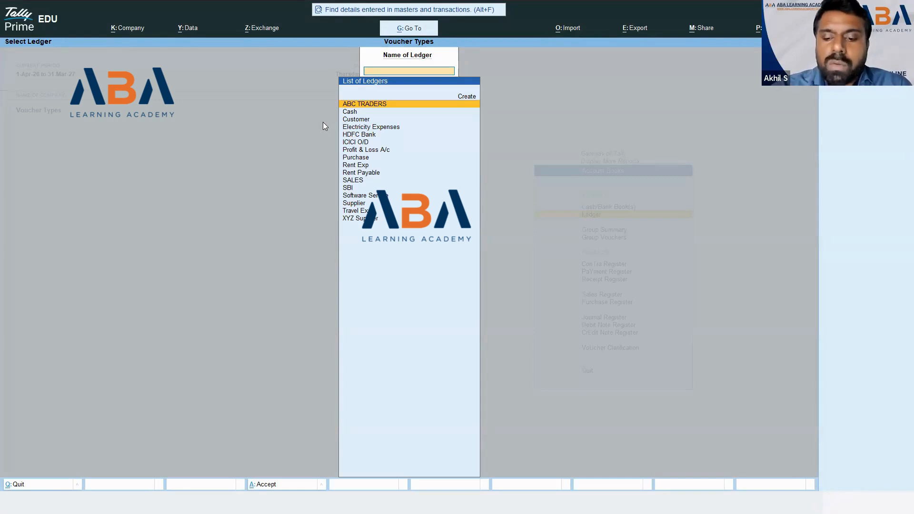
{"action": "key", "text": "Return"}
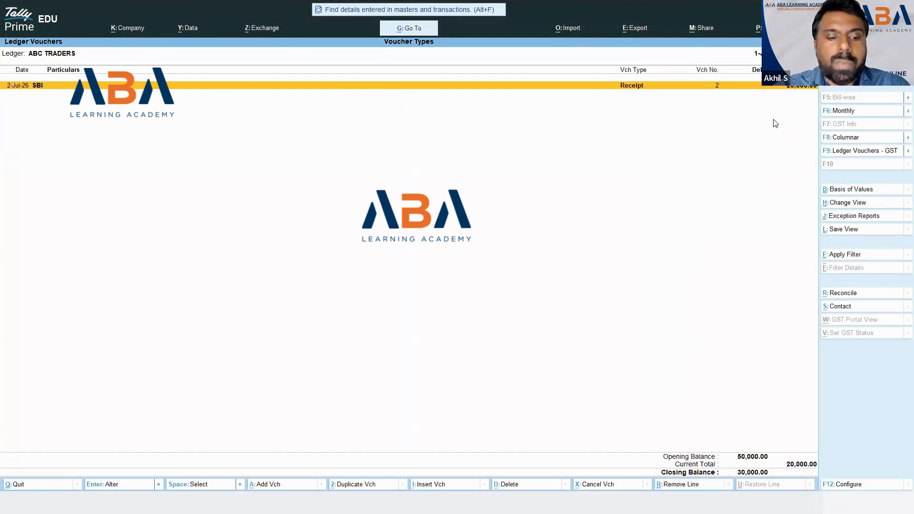
Change the ABC TRADERS ledger report's period to start in April, keeping 2-7-2026 as the end date.
{"action": "key", "text": "alt+F2"}
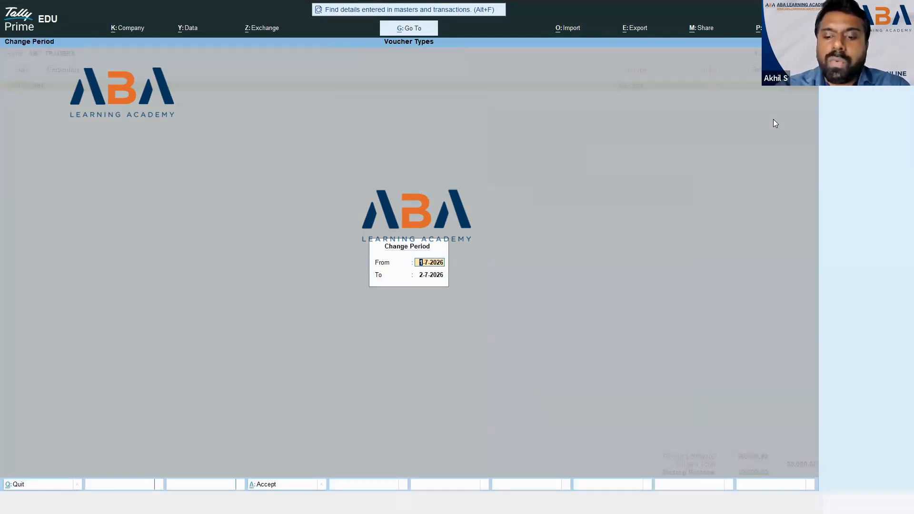
{"action": "type", "text": "ap"}
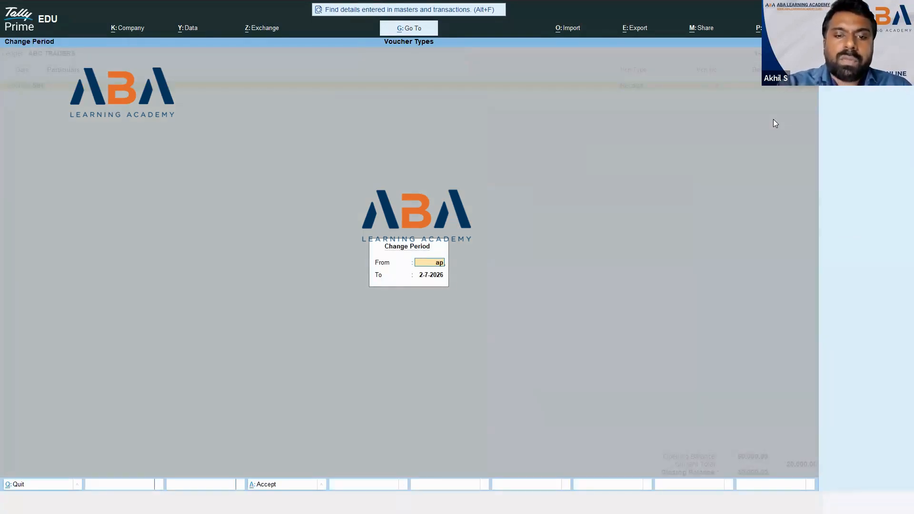
{"action": "key", "text": "Return"}
{"action": "key", "text": "Return"}
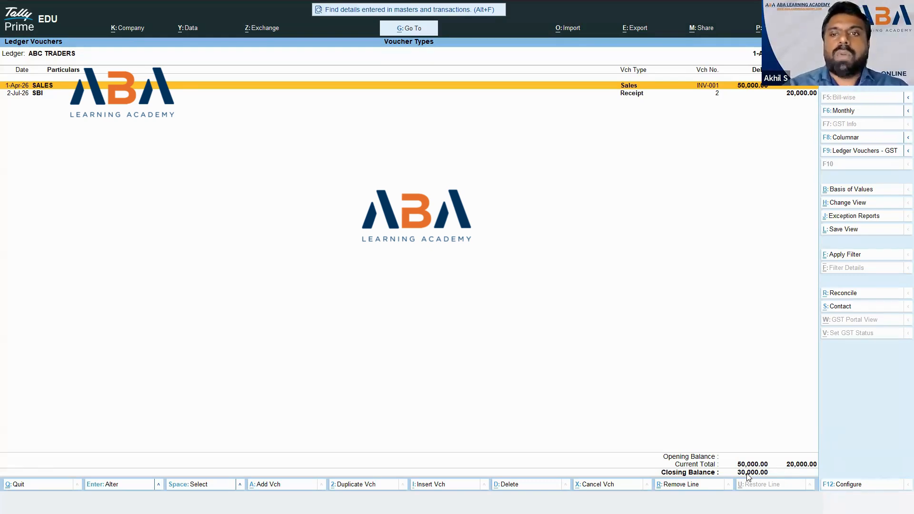
Switch the ledger vouchers report from ABC TRADERS to the SBI ledger.
{"action": "key", "text": "F4"}
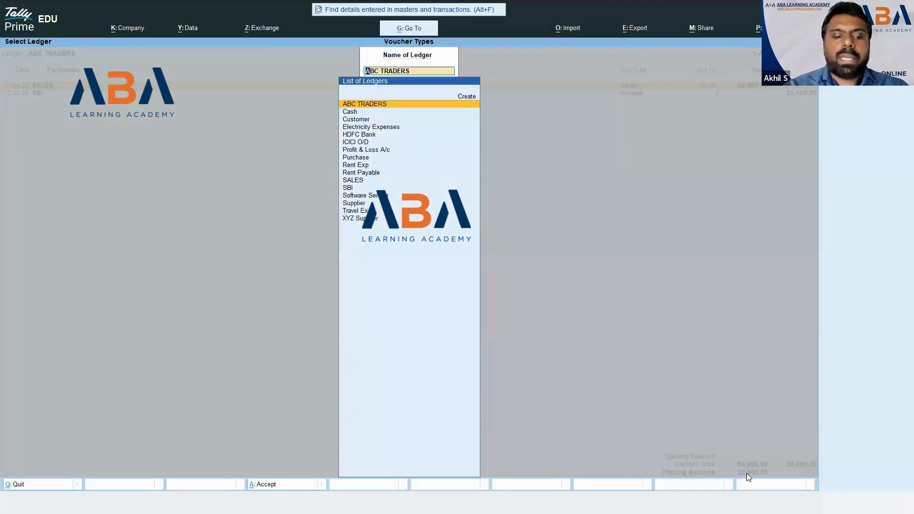
{"action": "type", "text": "Sbi"}
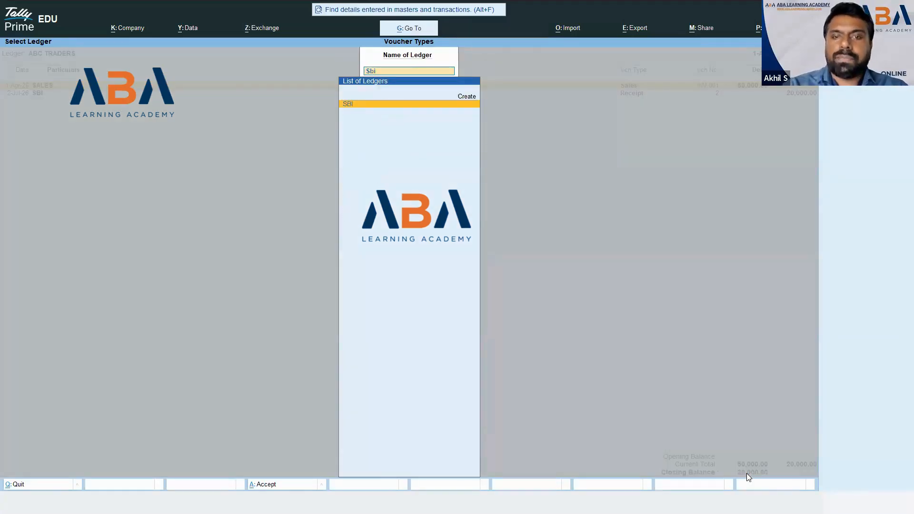
{"action": "key", "text": "Return"}
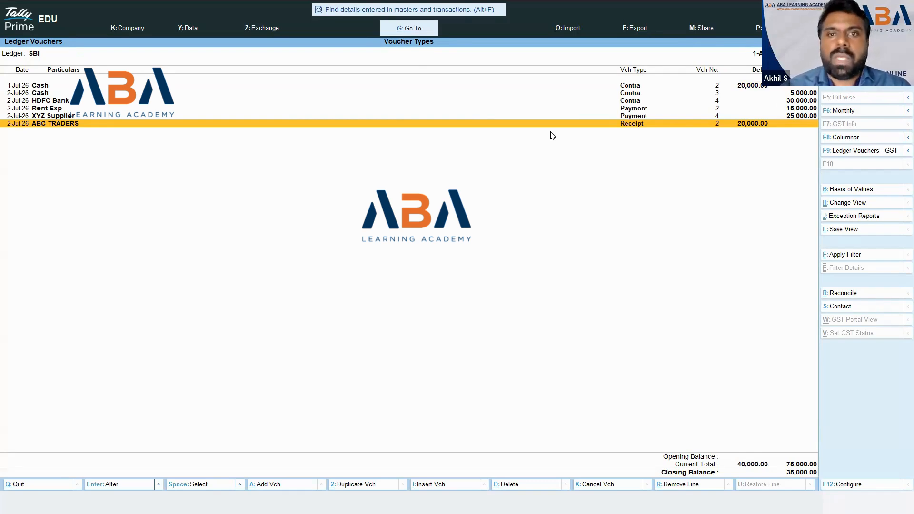
Back out of the SBI ledger report to the Gateway of Tally and switch to the presentation slides.
{"action": "key", "text": "Escape"}
{"action": "key", "text": "Escape"}
{"action": "key", "text": "Escape"}
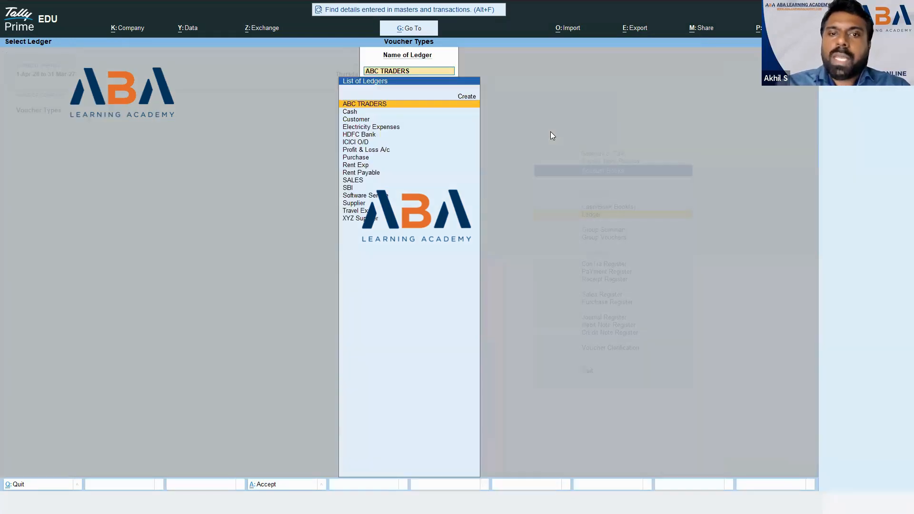
{"action": "key", "text": "Escape"}
{"action": "key", "text": "Escape"}
{"action": "key", "text": "Escape"}
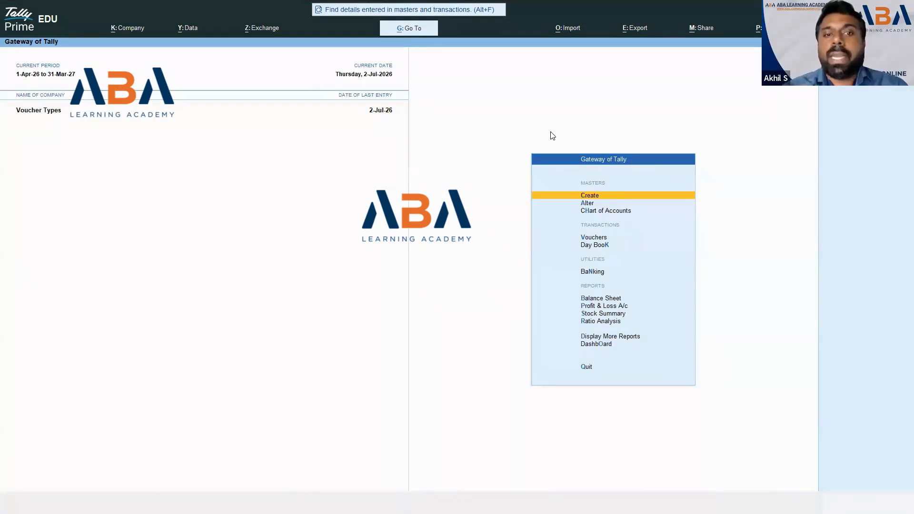
{"action": "key", "text": "alt+Tab"}
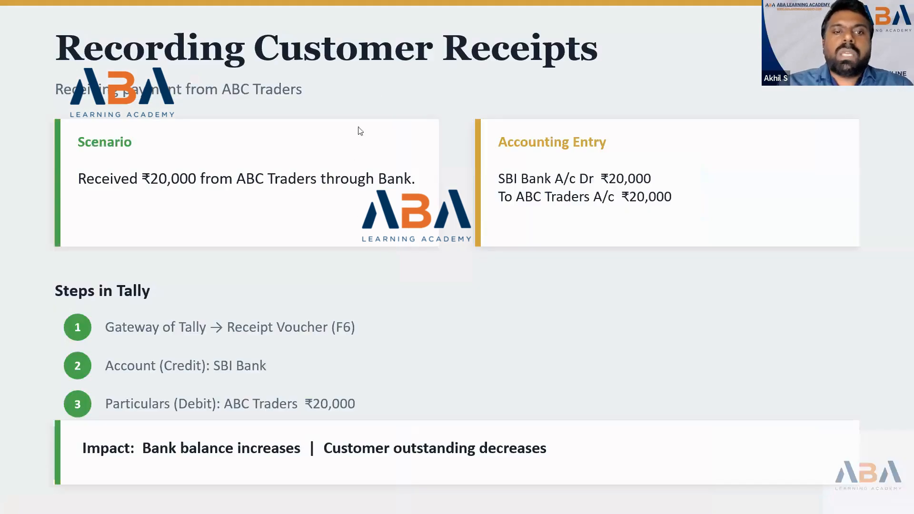
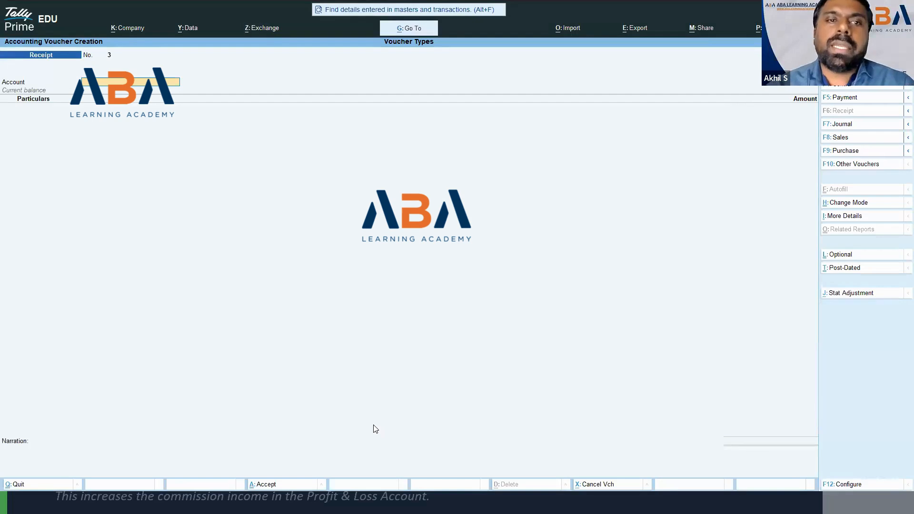
Choose Cash as the receipt voucher's account and start a new ledger named Commission Income for the particulars.
{"action": "type", "text": "C"}
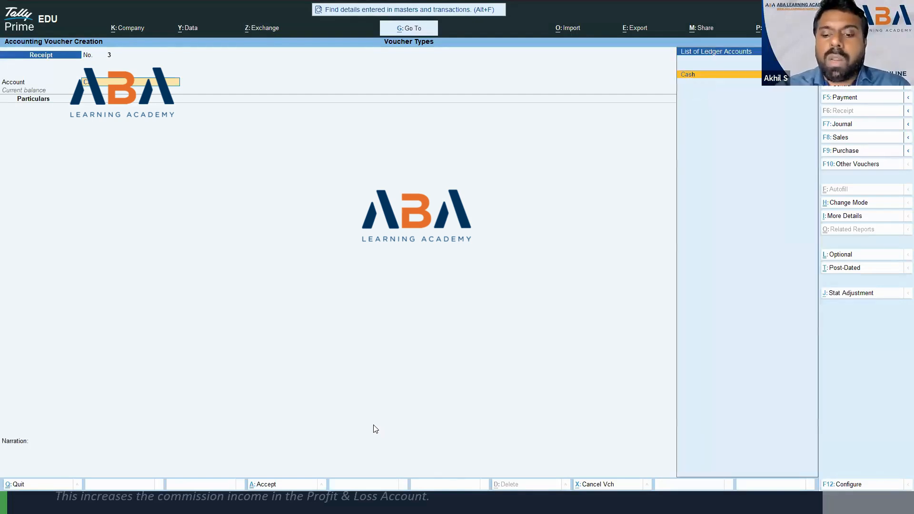
{"action": "key", "text": "Return"}
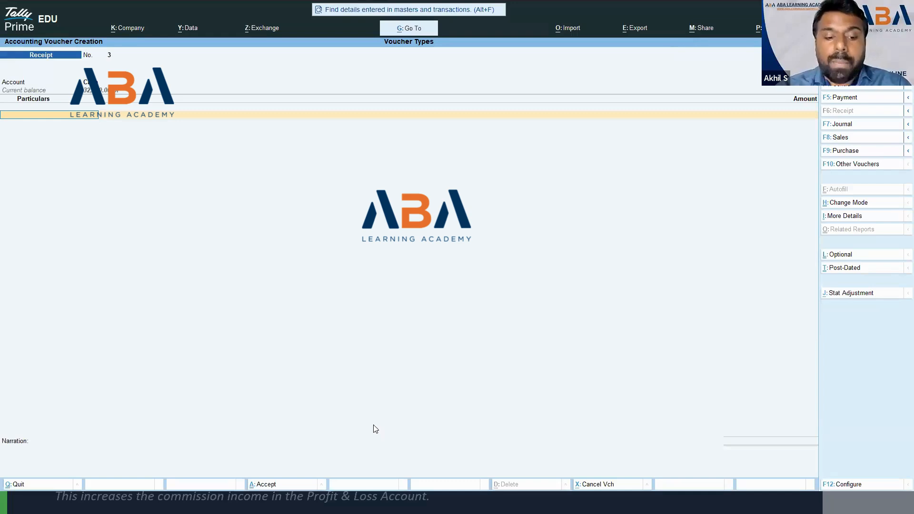
{"action": "type", "text": "C"}
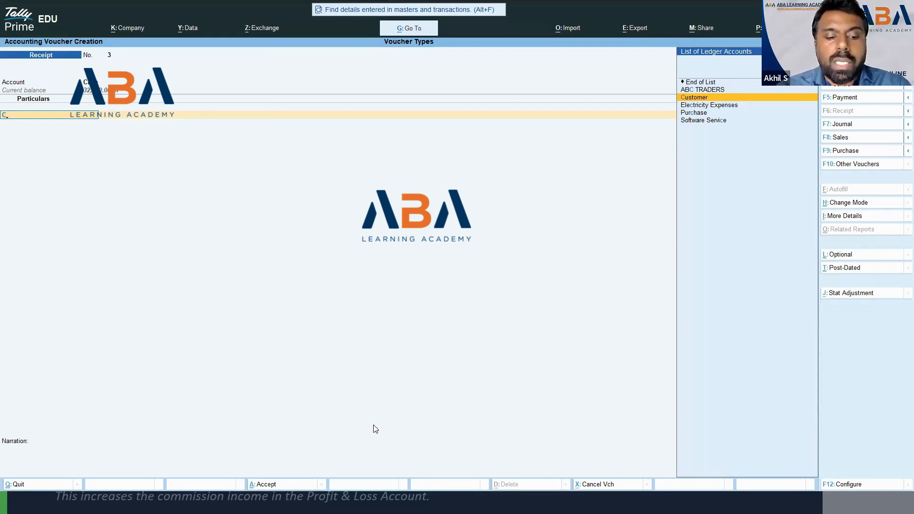
{"action": "key", "text": "alt+c"}
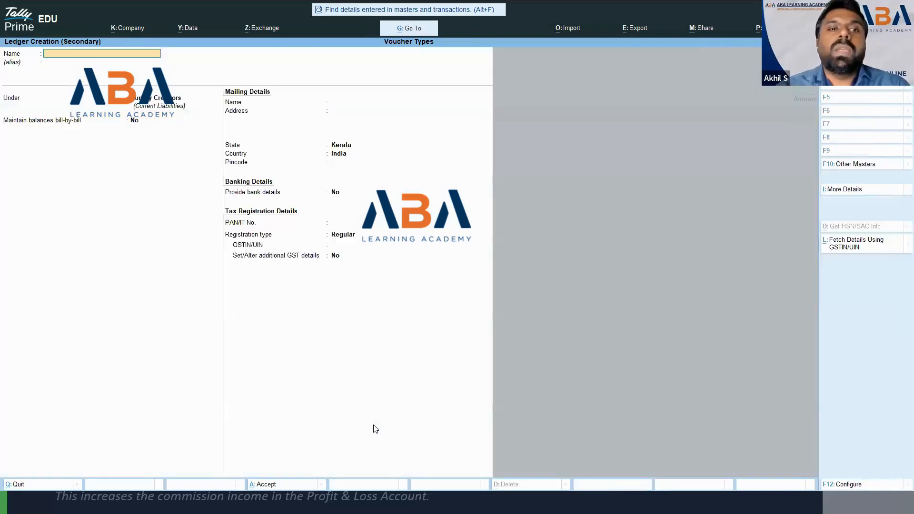
{"action": "type", "text": "Co"}
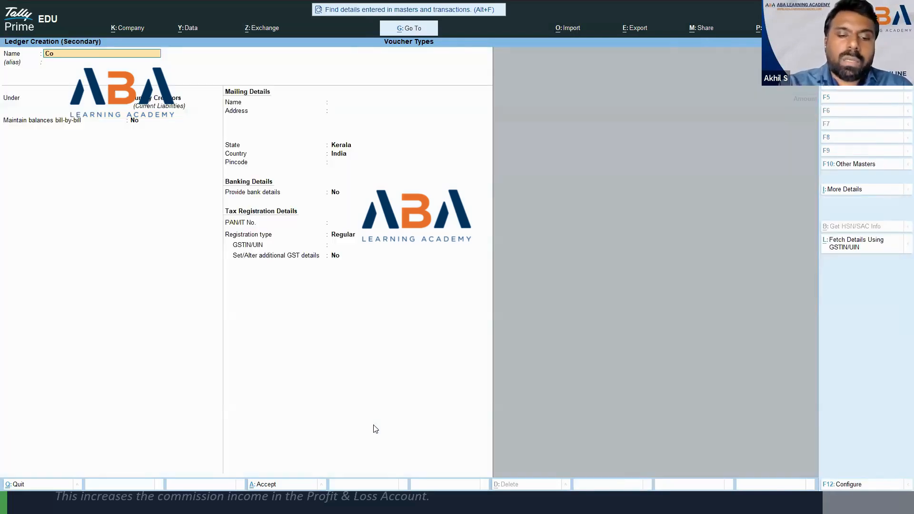
{"action": "type", "text": "mmission"}
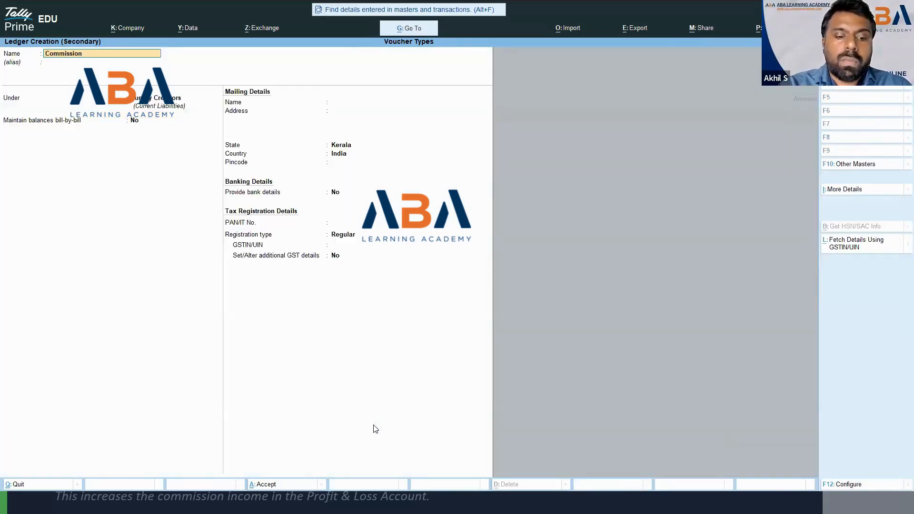
{"action": "type", "text": " Income"}
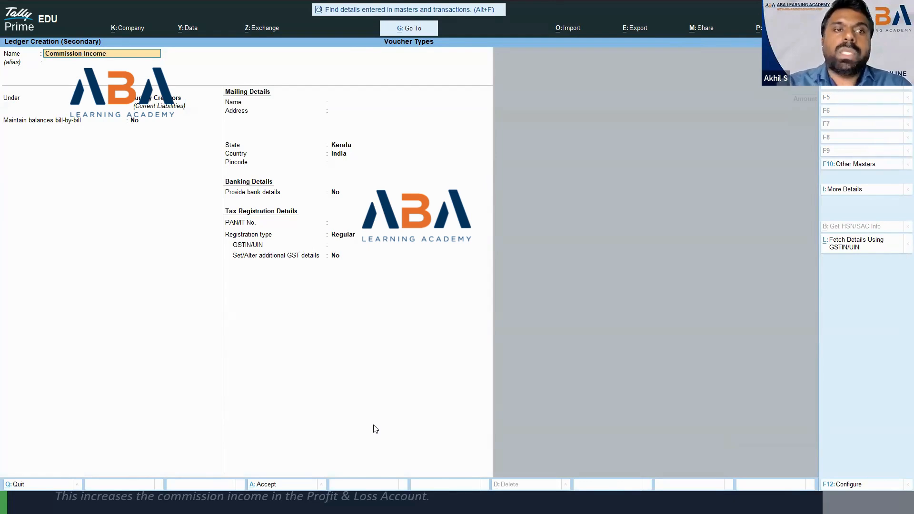
{"action": "key", "text": "Return"}
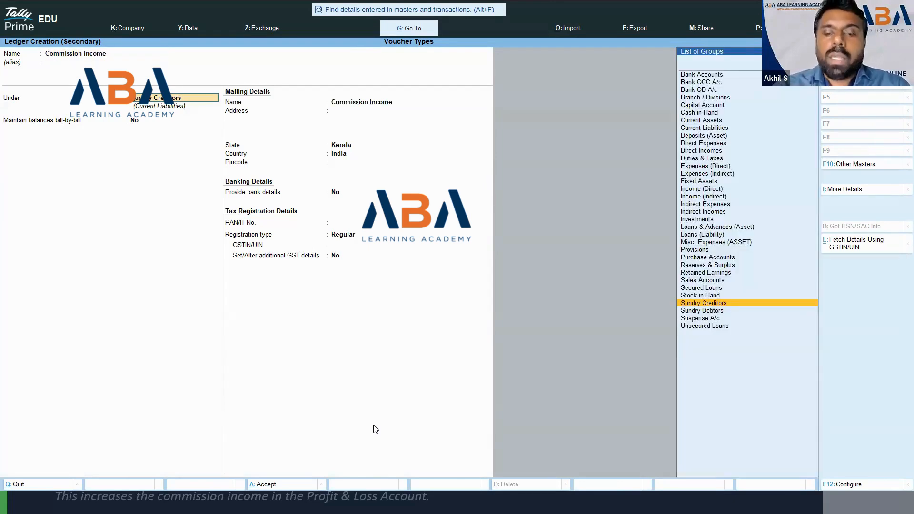
Place the Commission Income ledger under the Indirect Incomes group and save it.
{"action": "type", "text": "ind"}
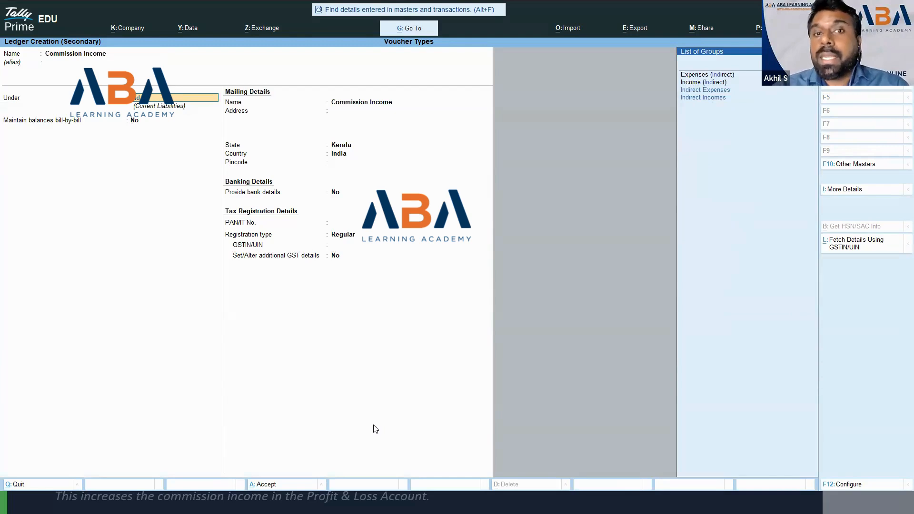
{"action": "key", "text": "Down"}
{"action": "key", "text": "Down"}
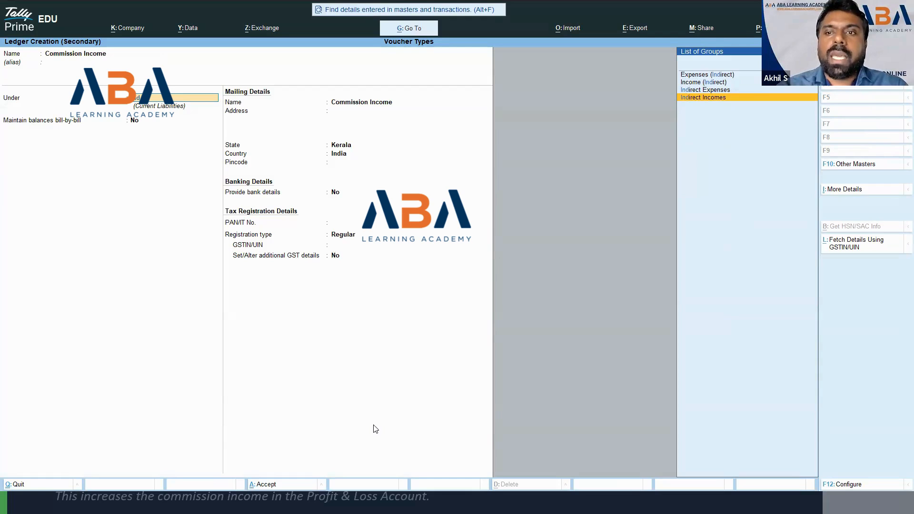
{"action": "key", "text": "Return"}
{"action": "key", "text": "ctrl+a"}
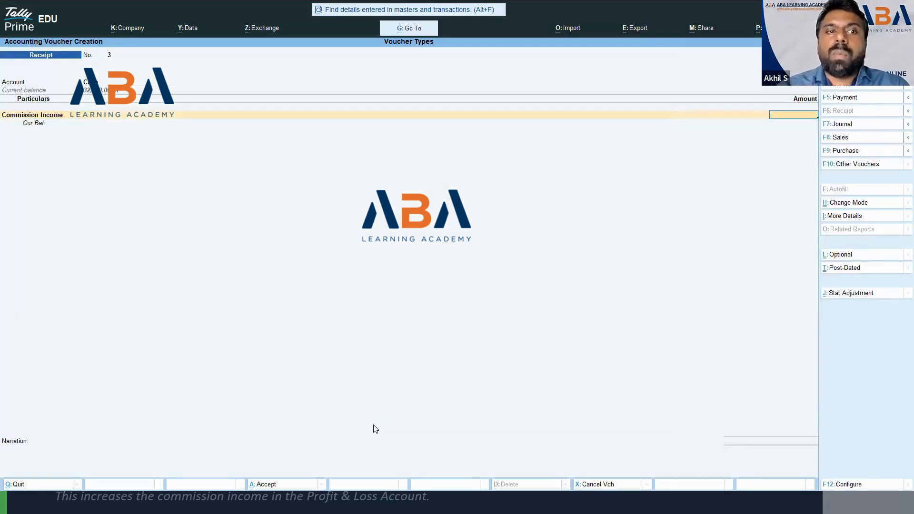
Enter 5000 as the Commission Income amount and complete the particulars of the receipt voucher.
{"action": "key", "text": "ctrl"}
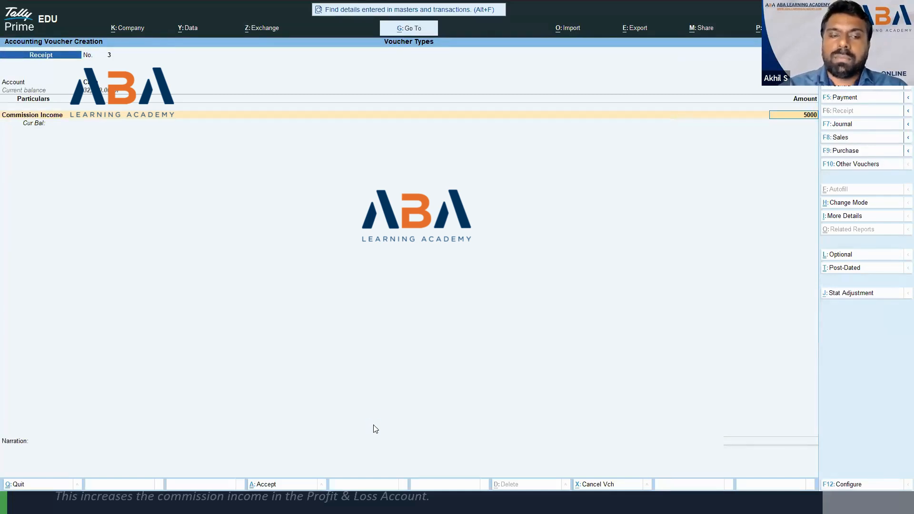
{"action": "key", "text": "Return"}
{"action": "key", "text": "Return"}
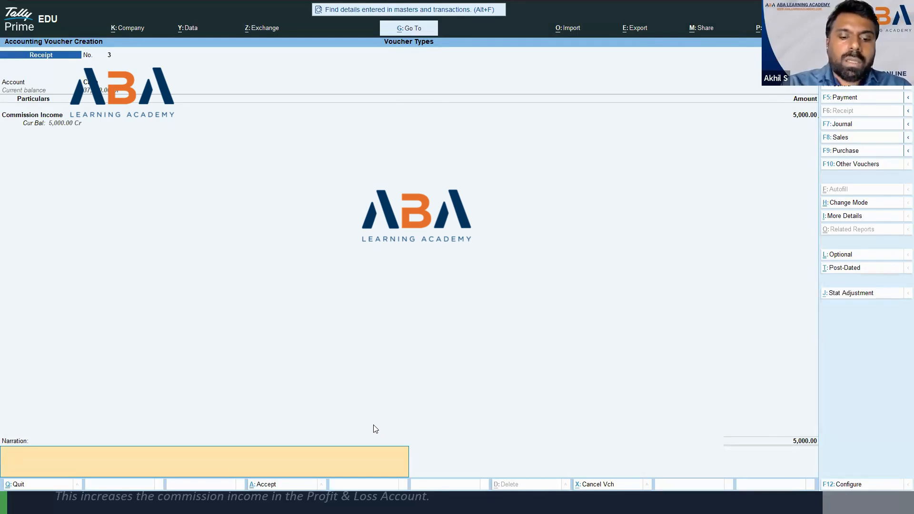
Add the narration "income received", save the receipt voucher and return to the Gateway of Tally.
{"action": "type", "text": "in"}
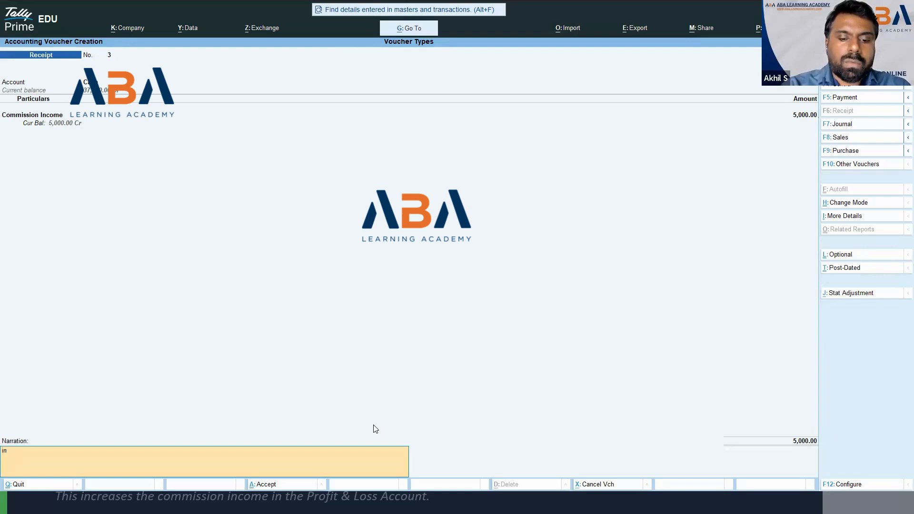
{"action": "type", "text": "con"}
{"action": "type", "text": "me received"}
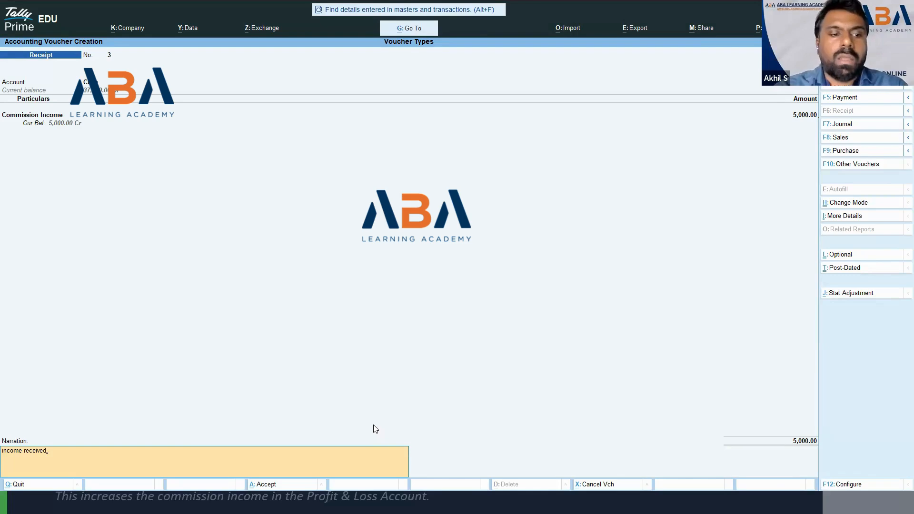
{"action": "key", "text": "Return"}
{"action": "key", "text": "Return"}
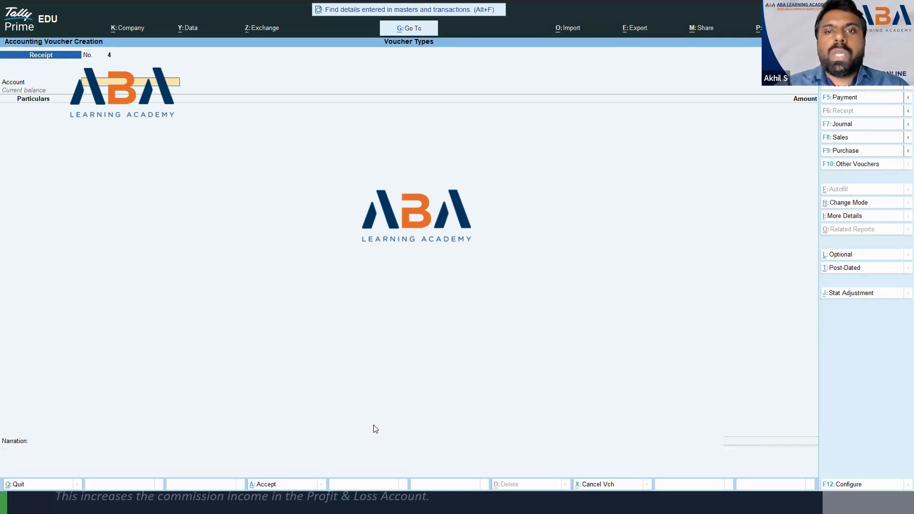
{"action": "key", "text": "Escape"}
{"action": "key", "text": "Return"}
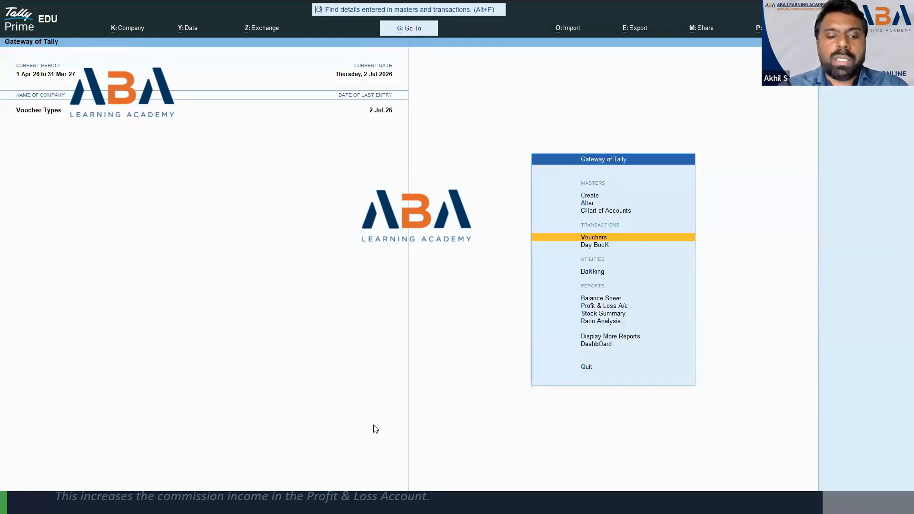
Display the ledger vouchers of Commission Income from the Account Books.
{"action": "key", "text": "d"}
{"action": "key", "text": "a"}
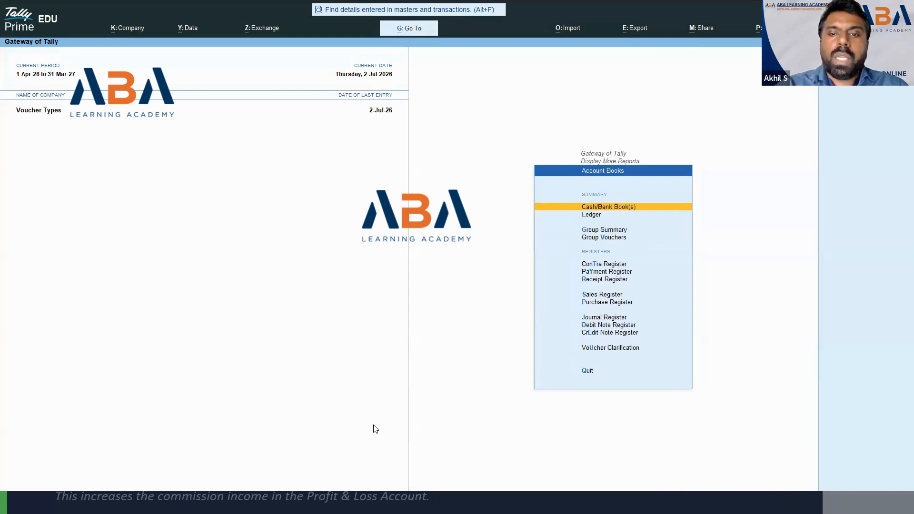
{"action": "key", "text": "Return"}
{"action": "type", "text": "com"}
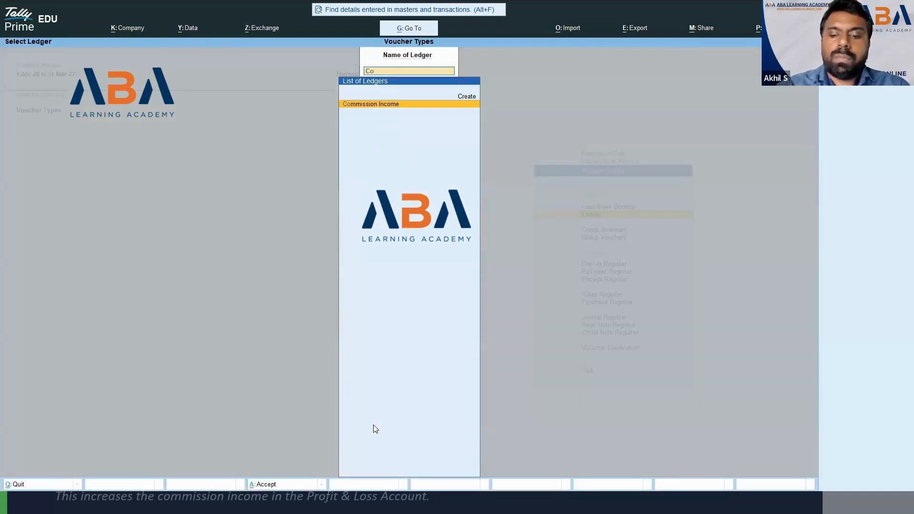
{"action": "key", "text": "Return"}
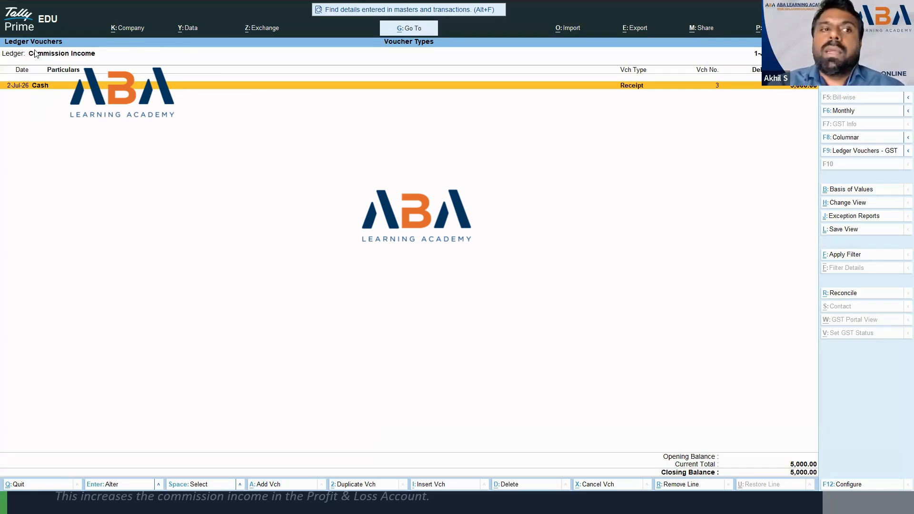
Back out of the Commission Income report to the Gateway of Tally and consult the Recording Income Receipts slide before returning to TallyPrime.
{"action": "key", "text": "Escape"}
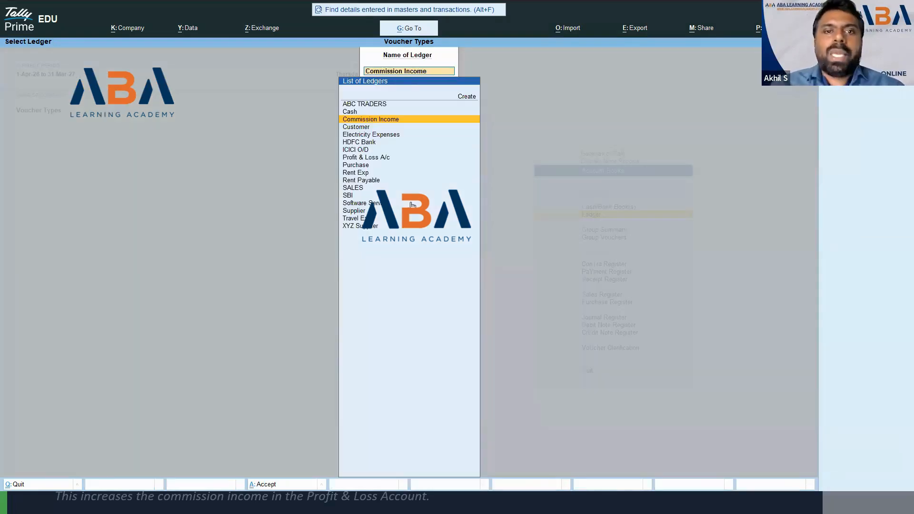
{"action": "key", "text": "Escape"}
{"action": "key", "text": "Escape"}
{"action": "key", "text": "Escape"}
{"action": "key", "text": "Escape"}
{"action": "key", "text": "Escape"}
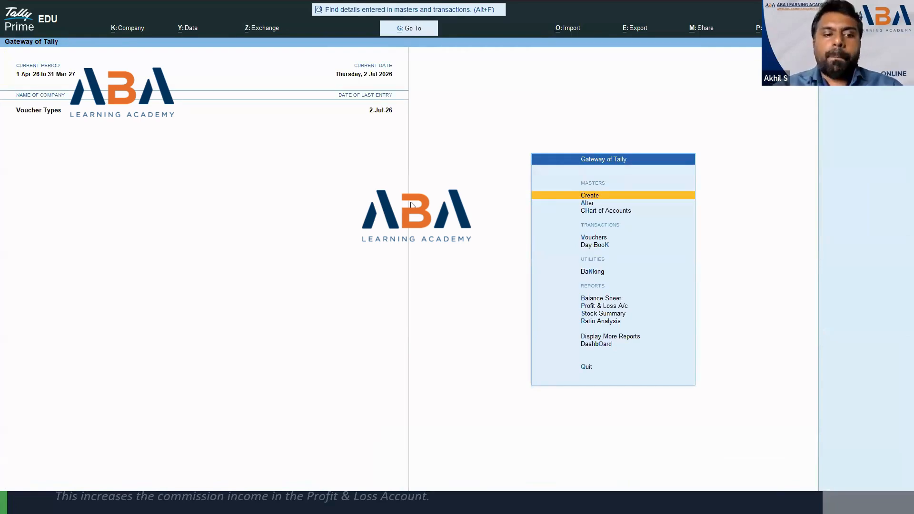
{"action": "left_click", "coordinate": [183, 495]}
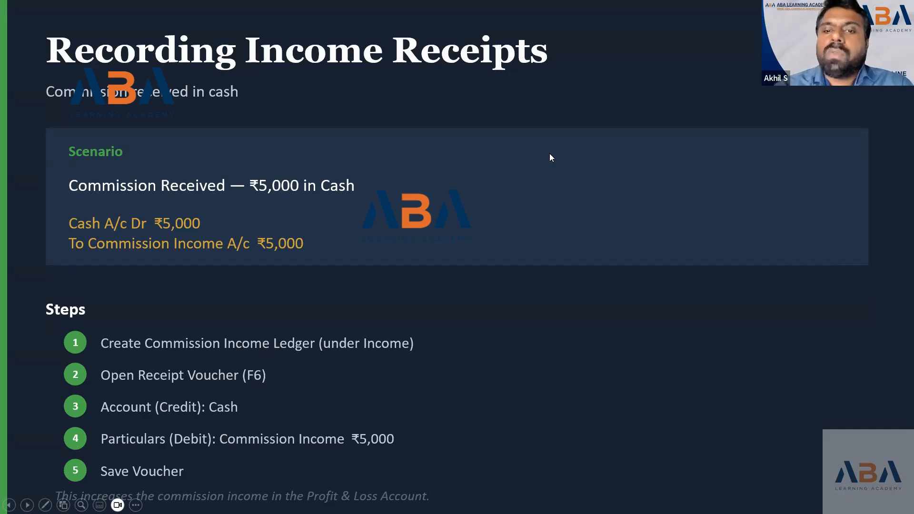
{"action": "key", "text": "alt+Tab"}
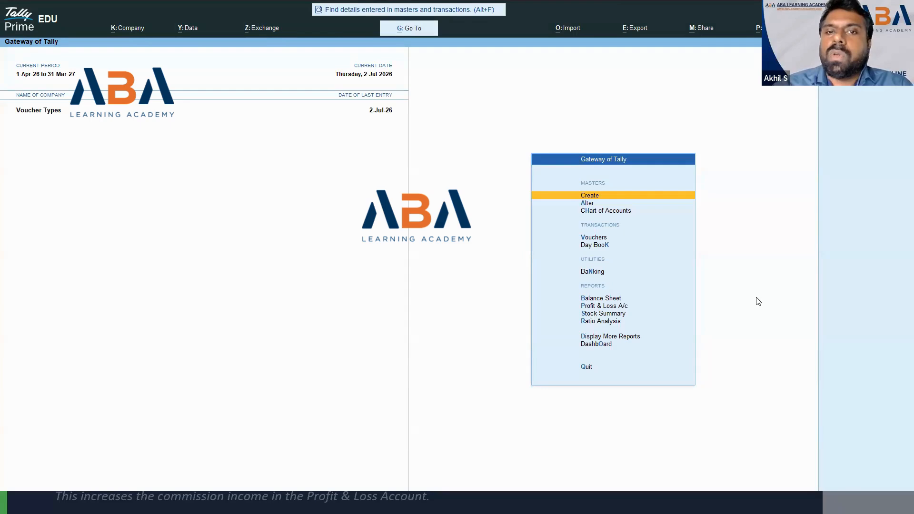
Open the Profit & Loss A/c, examine the ledgers under Indirect Incomes, and close the reports.
{"action": "key", "text": "p"}
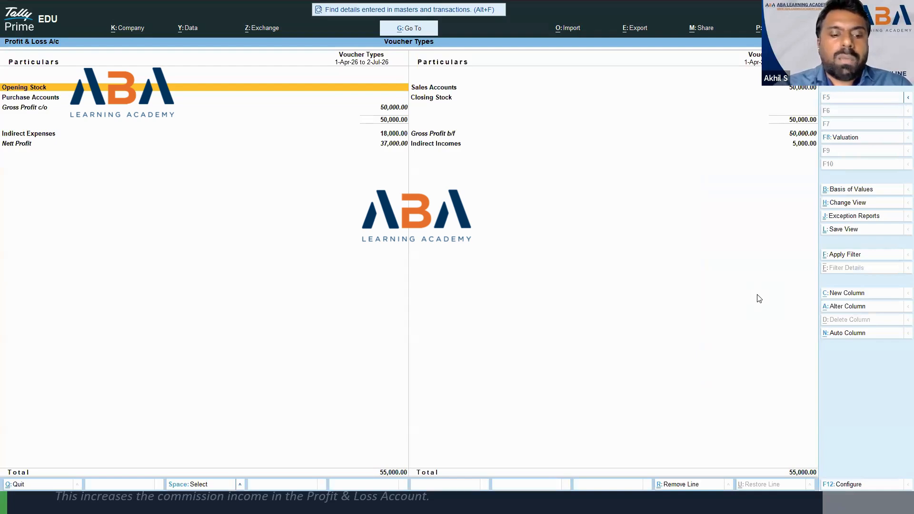
{"action": "key", "text": "Right"}
{"action": "key", "text": "Down"}
{"action": "key", "text": "Down"}
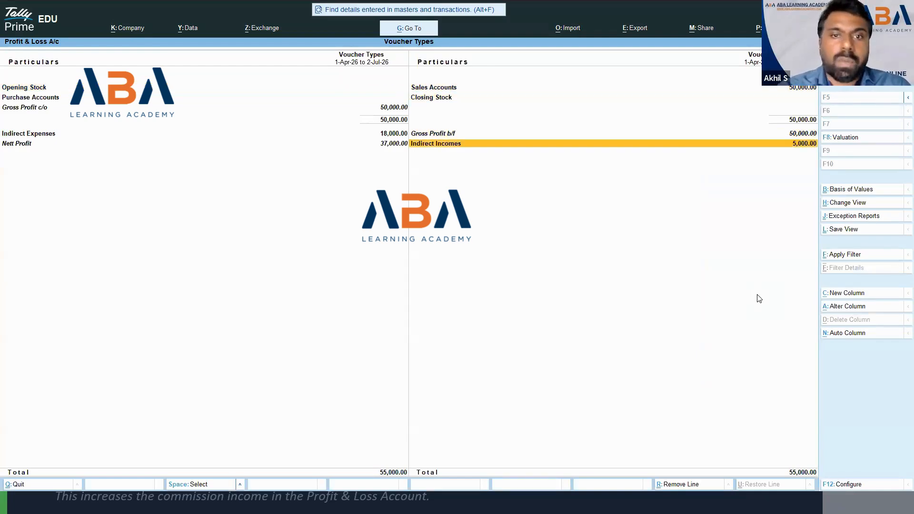
{"action": "key", "text": "Return"}
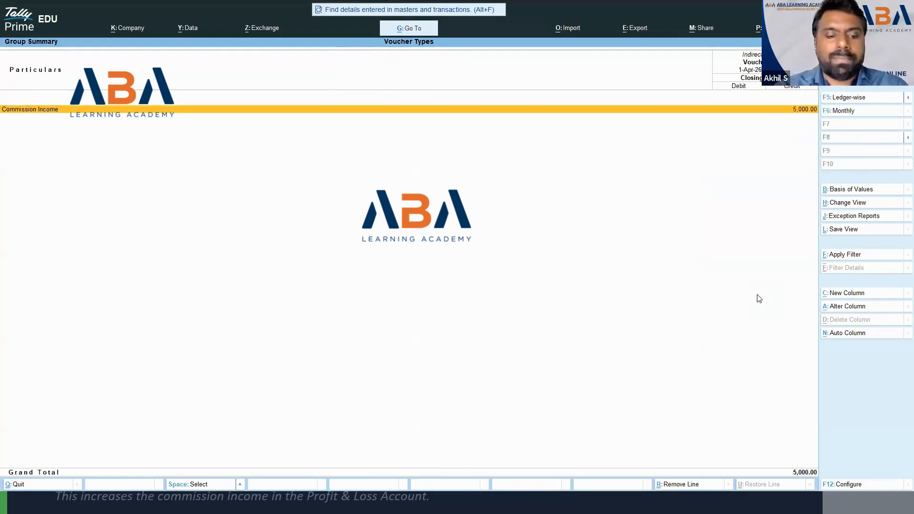
{"action": "key", "text": "Escape"}
{"action": "key", "text": "Escape"}
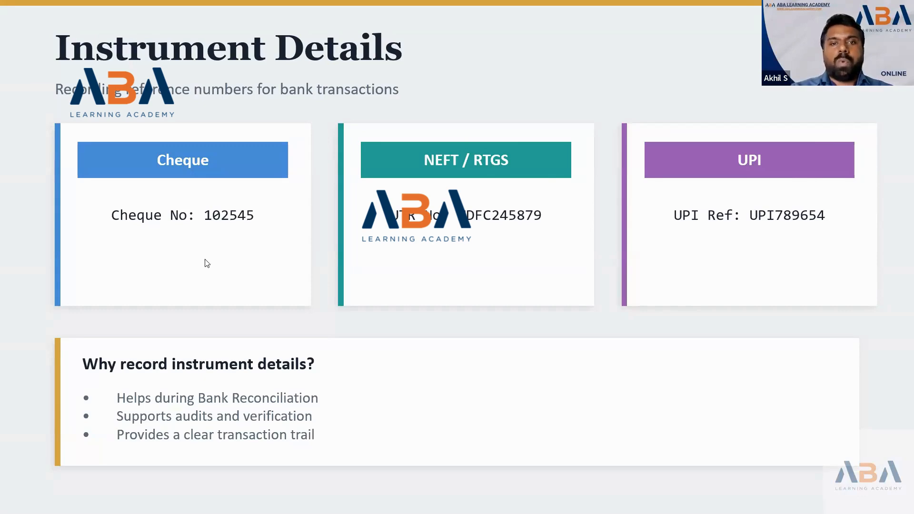
Switch to TallyPrime and open the 25,000 XYZ Supplier payment voucher from the Day Book for alteration.
{"action": "key", "text": "alt+Tab"}
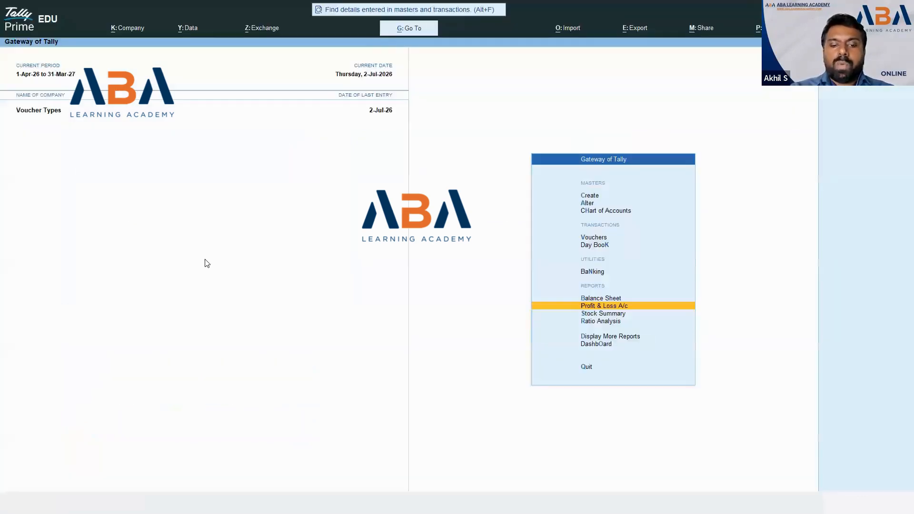
{"action": "key", "text": "k"}
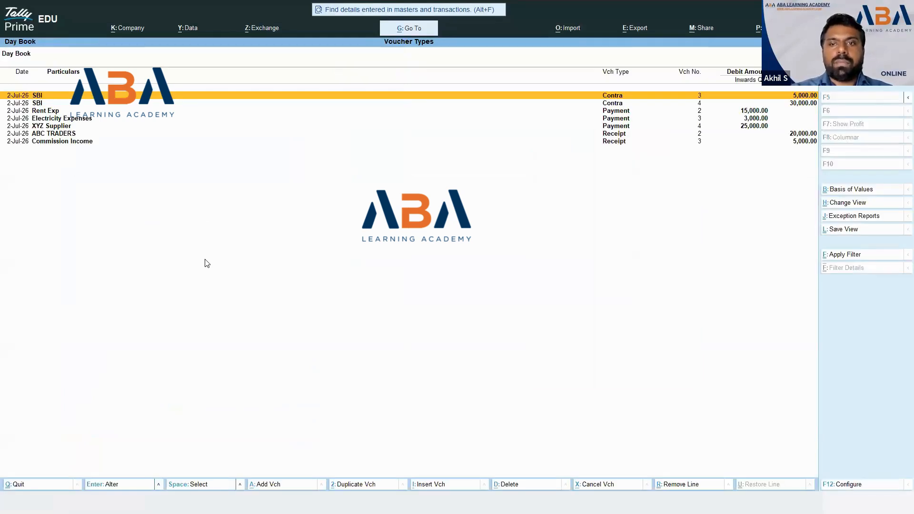
{"action": "key", "text": "Down"}
{"action": "key", "text": "Down"}
{"action": "key", "text": "Down"}
{"action": "key", "text": "Down"}
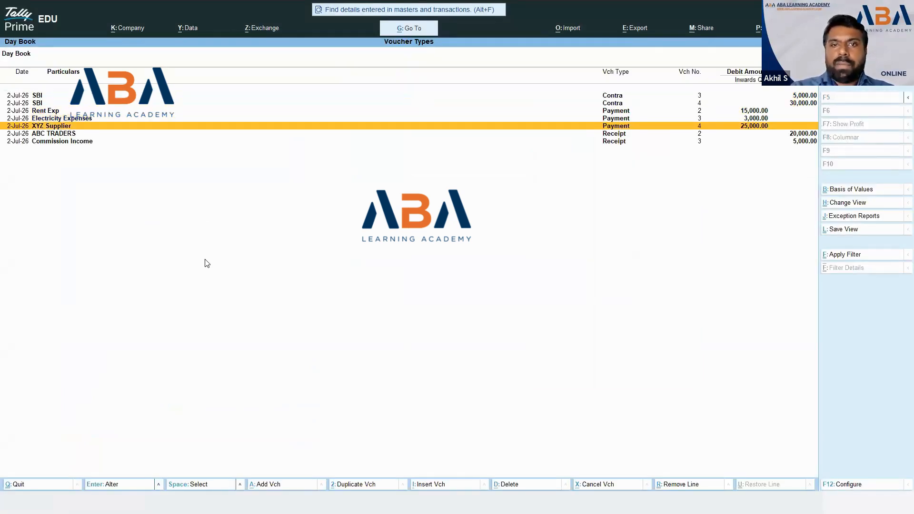
{"action": "key", "text": "Return"}
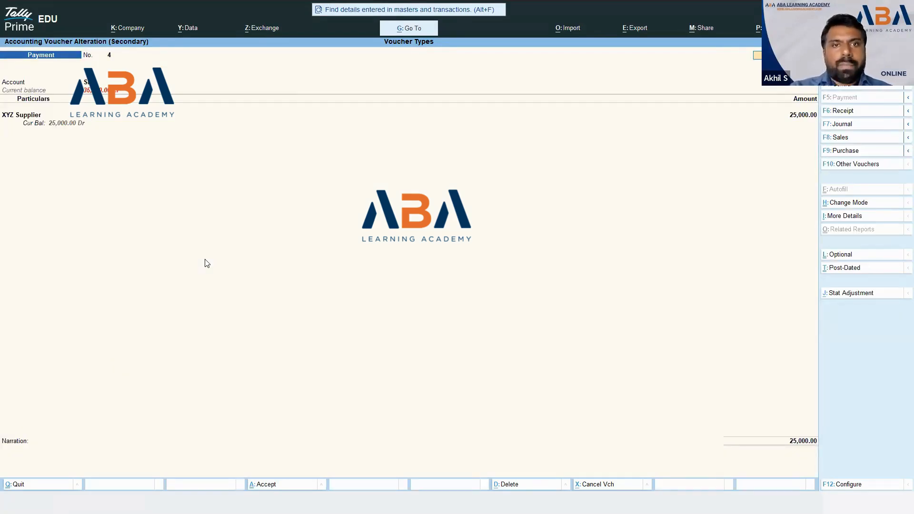
Keep the payment voucher's date, account, party and amount, and proceed to the bank allocations for SBI.
{"action": "key", "text": "Return"}
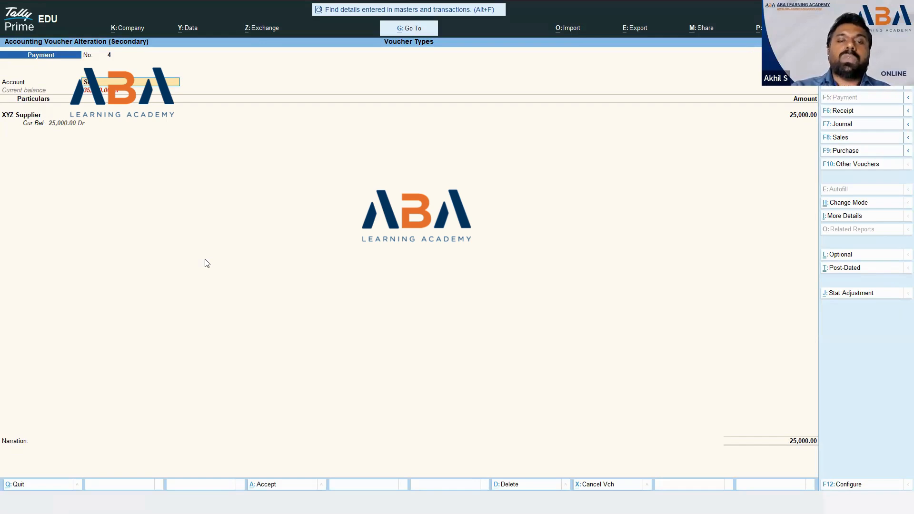
{"action": "key", "text": "Return"}
{"action": "key", "text": "Return"}
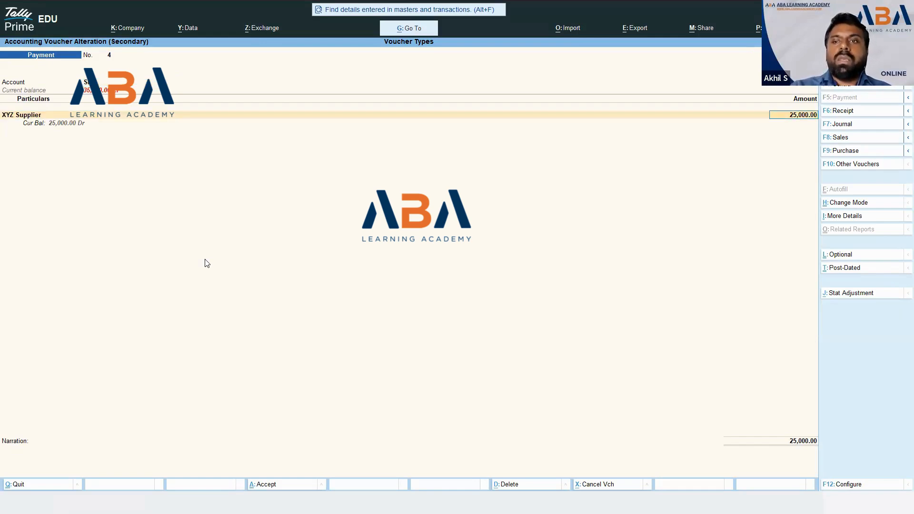
{"action": "key", "text": "Return"}
{"action": "key", "text": "Return"}
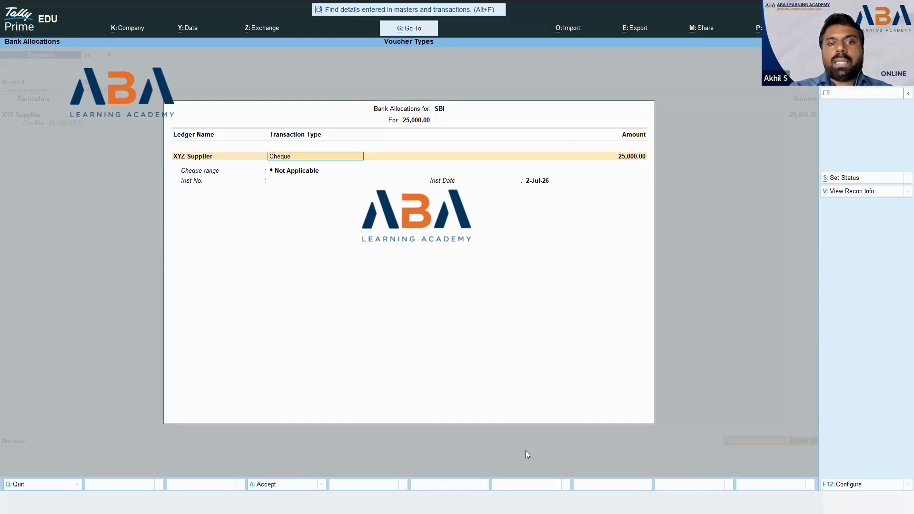
Clear the transaction type of the XYZ Supplier allocation and look through the short list of available types.
{"action": "key", "text": "BackSpace"}
{"action": "key", "text": "Down"}
{"action": "key", "text": "Down"}
{"action": "key", "text": "Down"}
{"action": "key", "text": "Down"}
{"action": "key", "text": "Up"}
{"action": "key", "text": "Up"}
{"action": "key", "text": "Up"}
{"action": "key", "text": "Down"}
{"action": "key", "text": "Down"}
{"action": "key", "text": "Down"}
{"action": "key", "text": "Up"}
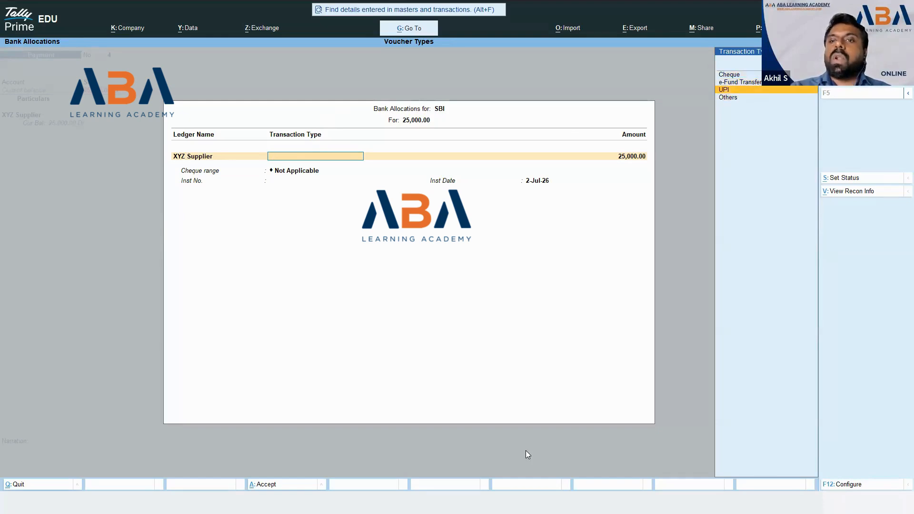
{"action": "key", "text": "Up"}
{"action": "key", "text": "Up"}
{"action": "key", "text": "Up"}
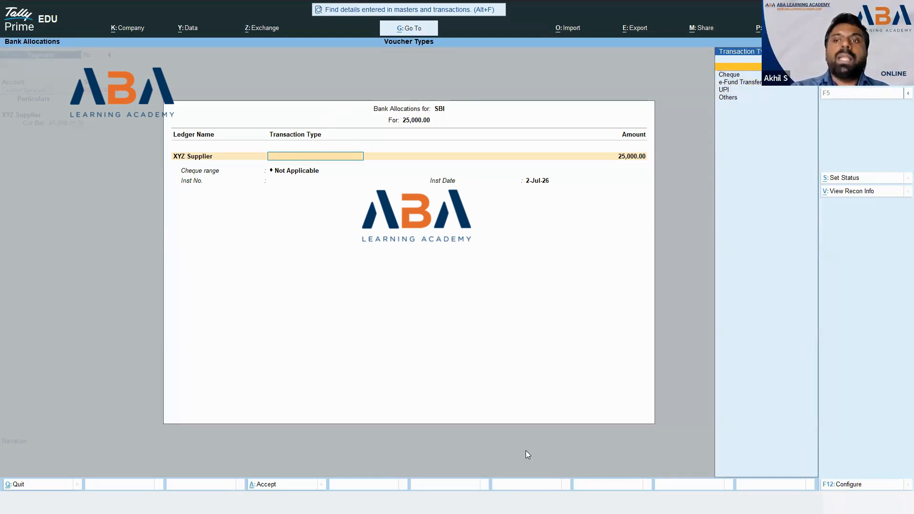
Expand the list to all transaction types, review them, and set the XYZ Supplier allocation to Cheque.
{"action": "key", "text": "Return"}
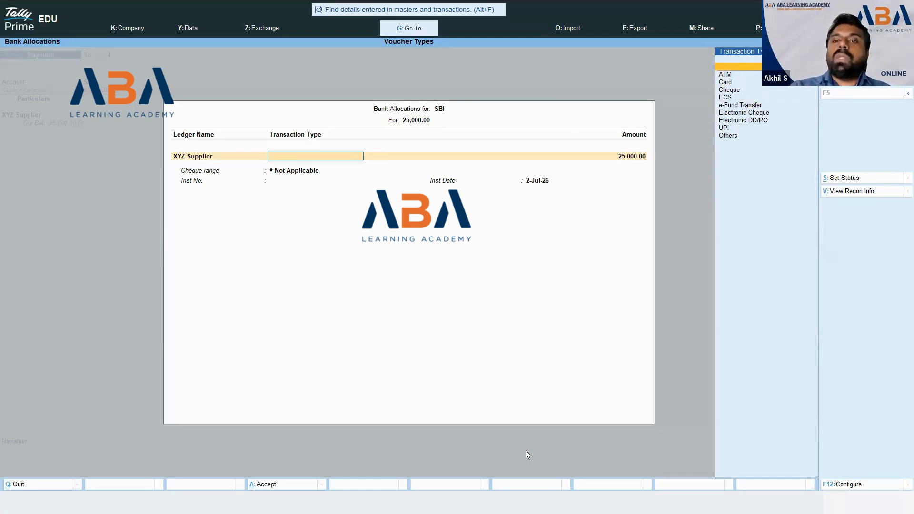
{"action": "key", "text": "Down"}
{"action": "key", "text": "Down"}
{"action": "key", "text": "Down"}
{"action": "key", "text": "Down"}
{"action": "key", "text": "Down"}
{"action": "key", "text": "Down"}
{"action": "key", "text": "Down"}
{"action": "key", "text": "Down"}
{"action": "key", "text": "Down"}
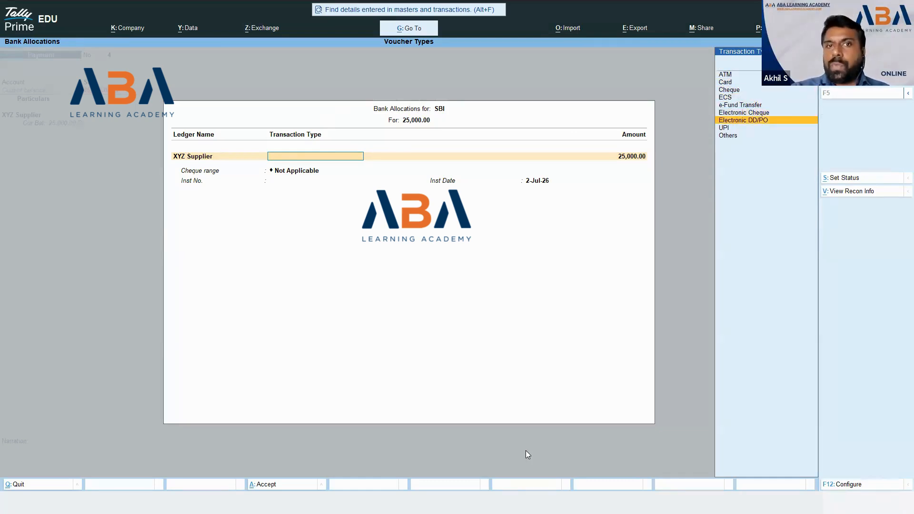
{"action": "key", "text": "Up"}
{"action": "key", "text": "Up"}
{"action": "key", "text": "Up"}
{"action": "key", "text": "Up"}
{"action": "key", "text": "Up"}
{"action": "key", "text": "Up"}
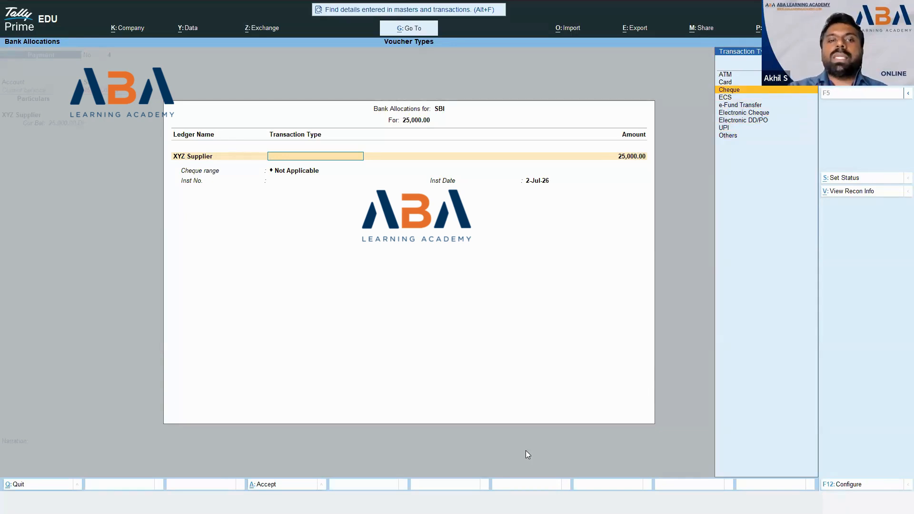
{"action": "key", "text": "Return"}
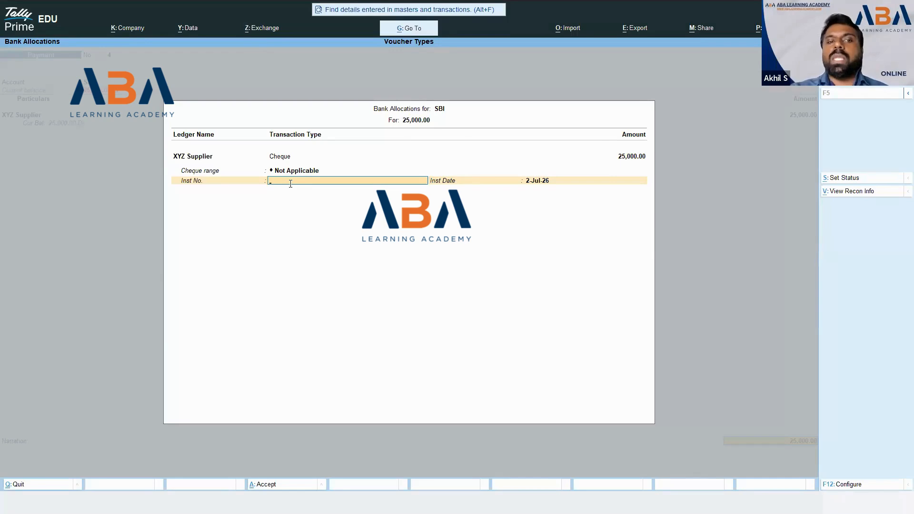
Enter 102501 as the cheque's instrument number, keep the instrument date, and save the altered payment voucher without a narration.
{"action": "type", "text": "102501"}
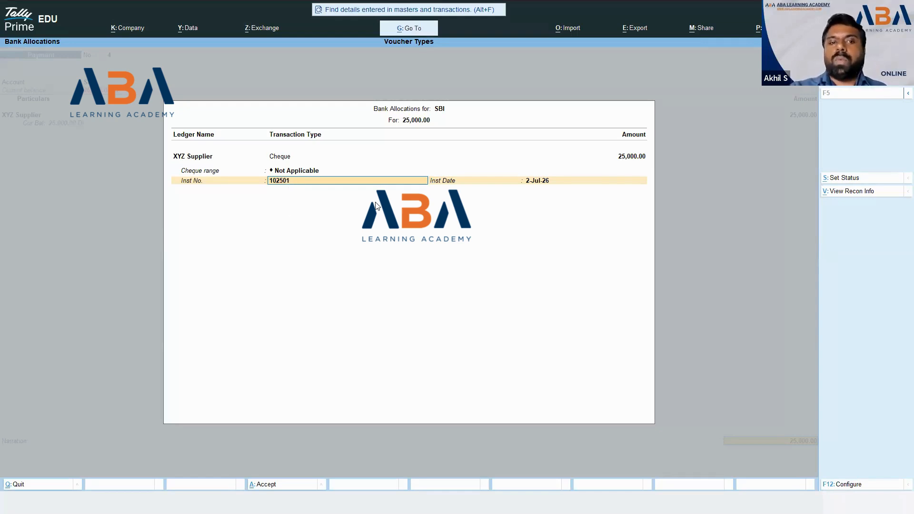
{"action": "key", "text": "Return"}
{"action": "key", "text": "Return"}
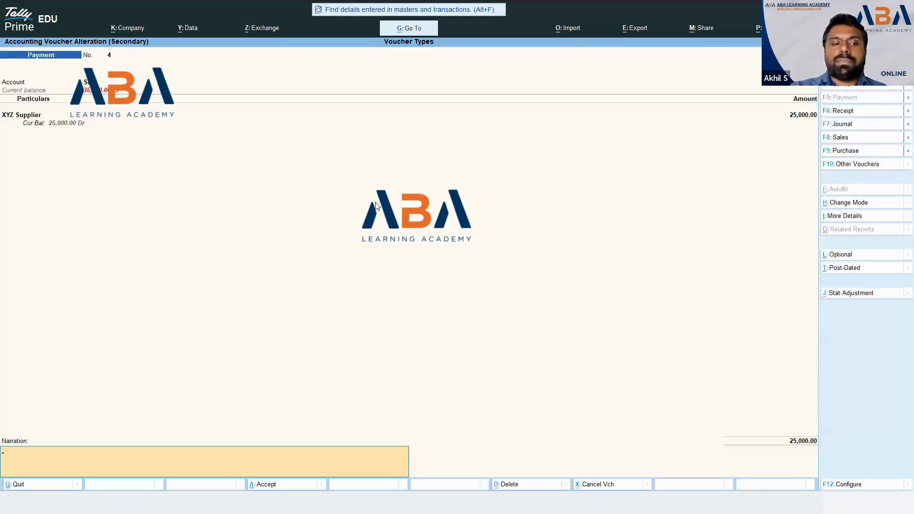
{"action": "key", "text": "Return"}
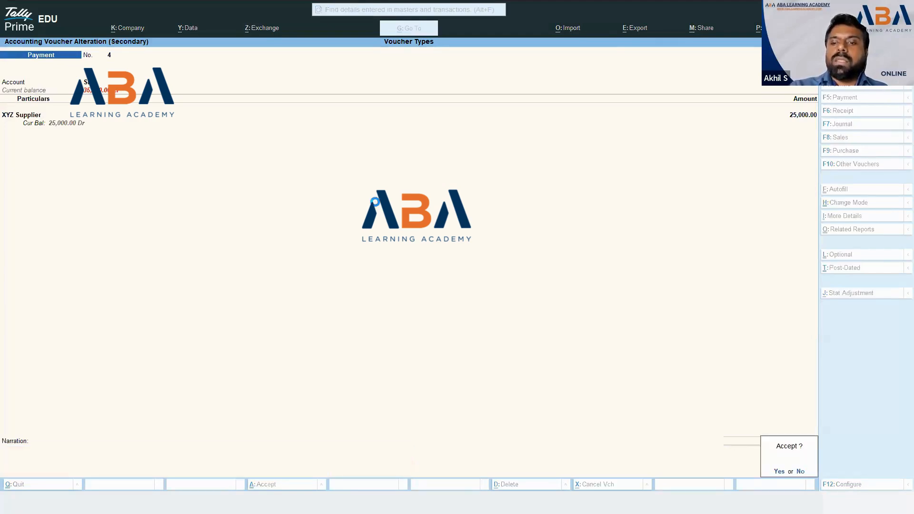
{"action": "key", "text": "Return"}
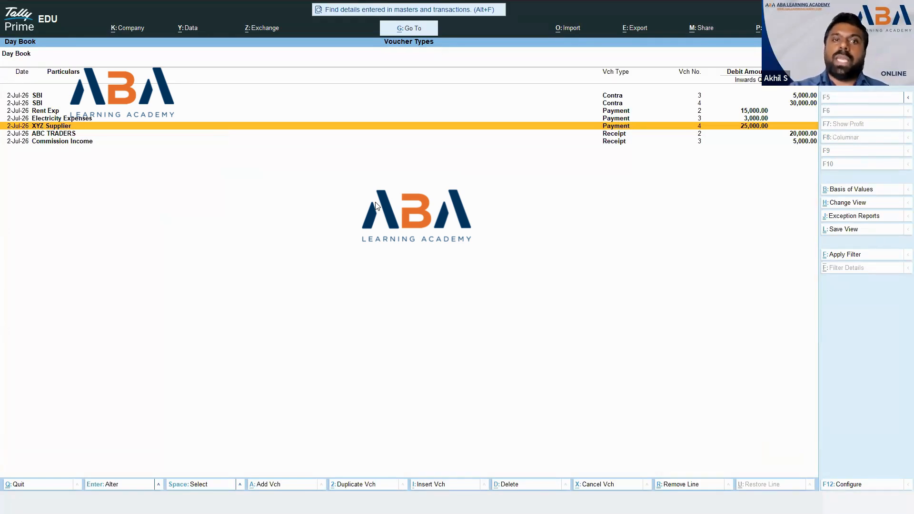
Leave the Day Book and display SBI's July ledger vouchers from the Cash/Bank Books.
{"action": "key", "text": "Escape"}
{"action": "key", "text": "Escape"}
{"action": "key", "text": "Escape"}
{"action": "key", "text": "d"}
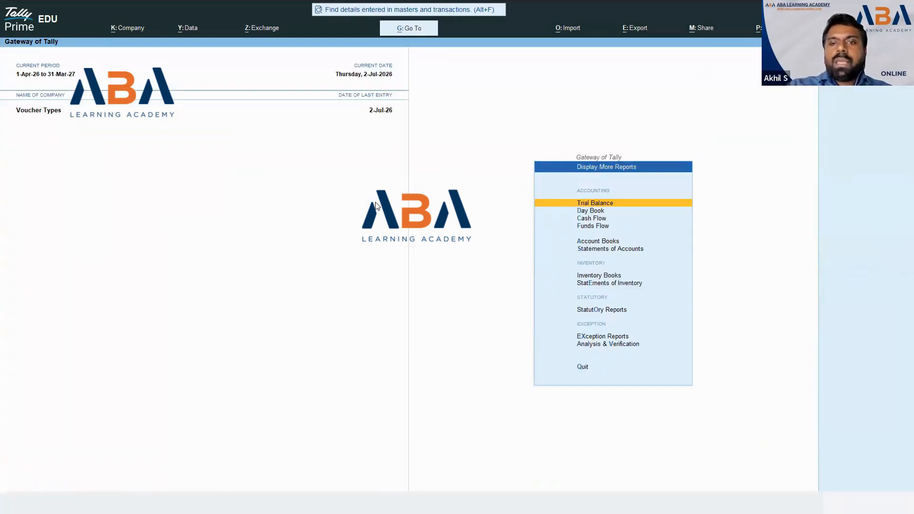
{"action": "key", "text": "a"}
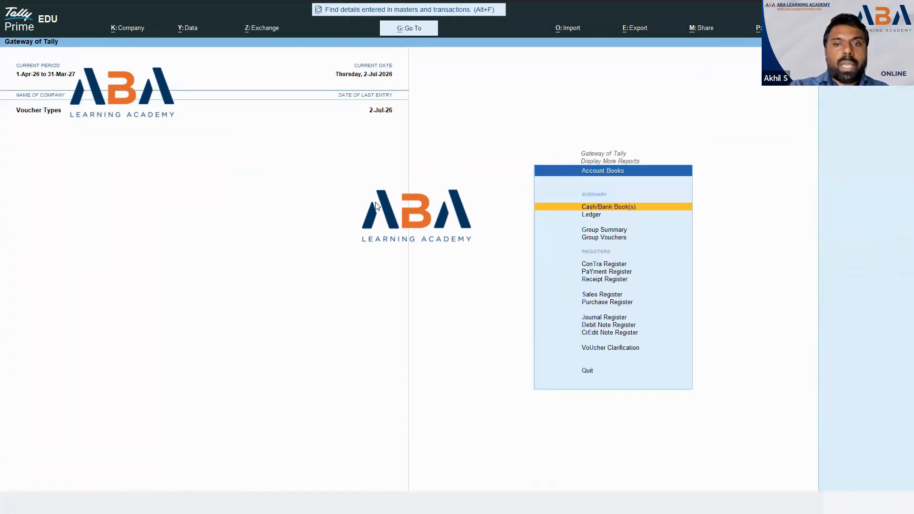
{"action": "key", "text": "Return"}
{"action": "key", "text": "Down"}
{"action": "key", "text": "Down"}
{"action": "key", "text": "Down"}
{"action": "key", "text": "Down"}
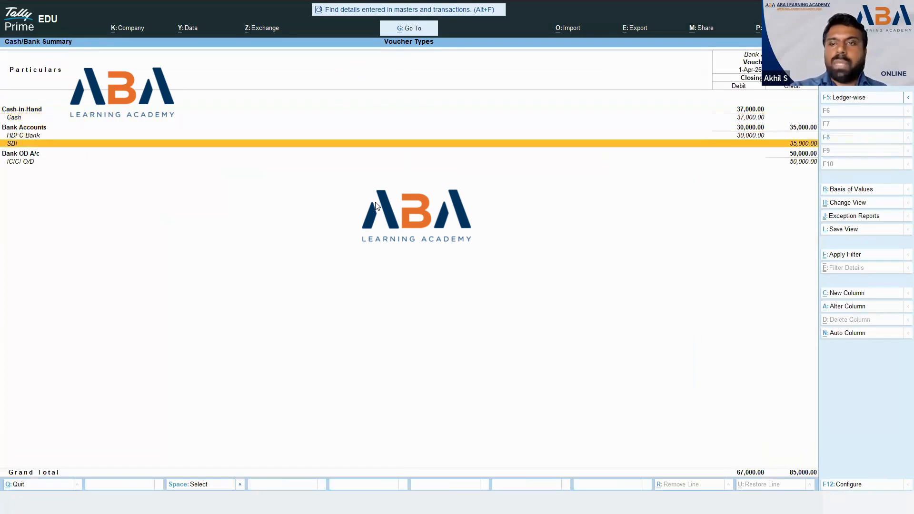
{"action": "key", "text": "Return"}
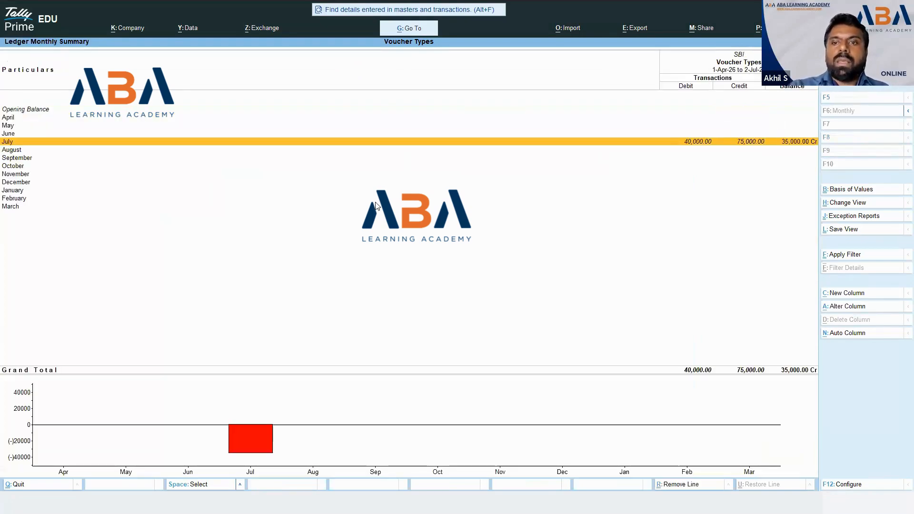
{"action": "key", "text": "Return"}
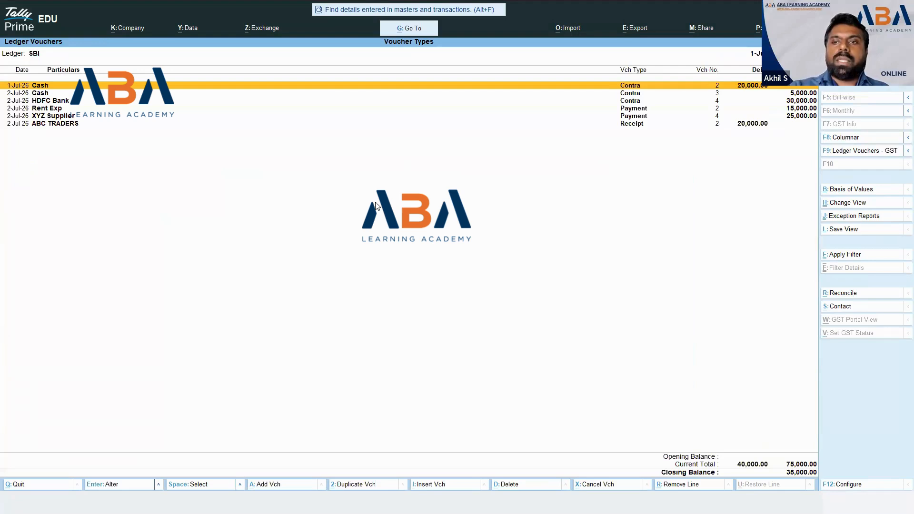
Open SBI's unreconciled transactions in Bank Reconciliation and check XYZ Supplier's instrument number before switching to the Instrument Details slide.
{"action": "left_click", "coordinate": [843, 298]}
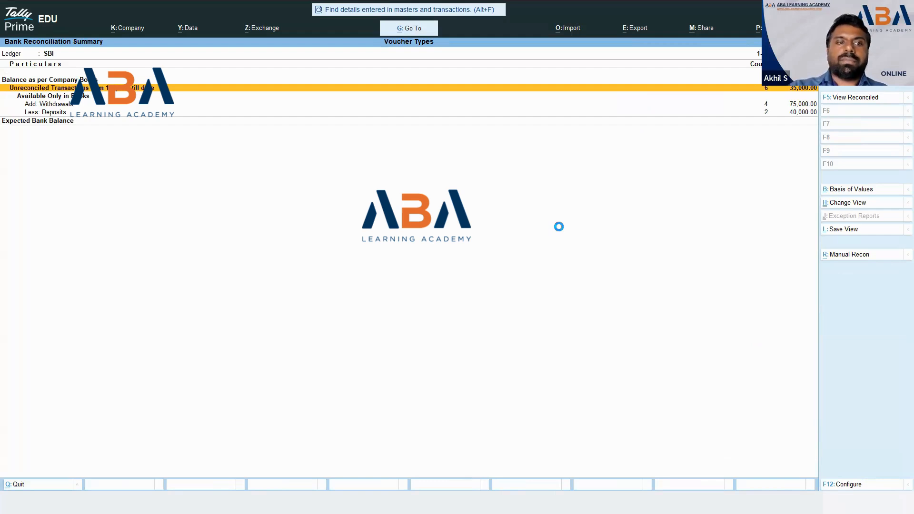
{"action": "key", "text": "Return"}
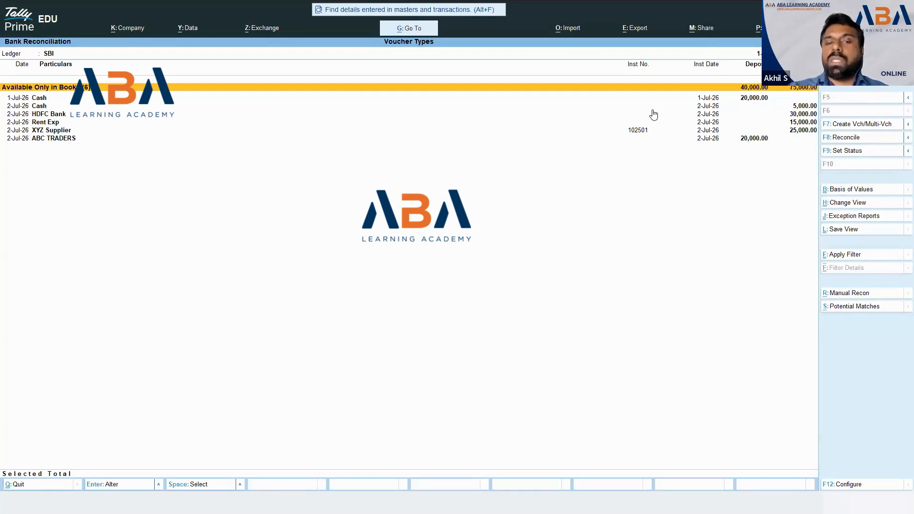
{"action": "left_click", "coordinate": [640, 131]}
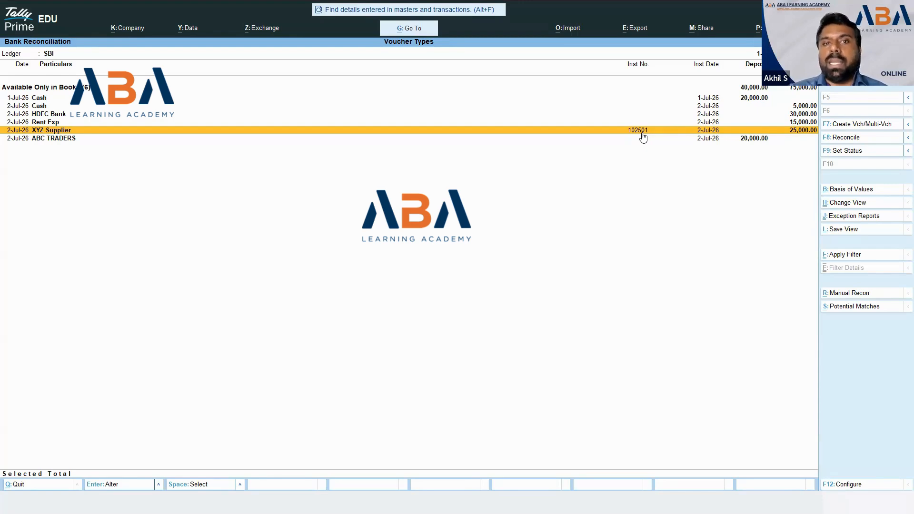
{"action": "key", "text": "alt"}
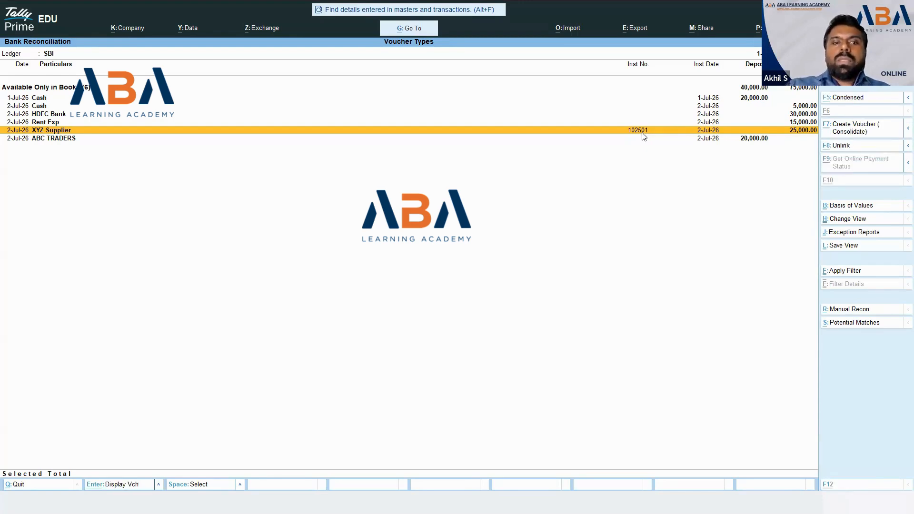
{"action": "key", "text": "alt+Tab"}
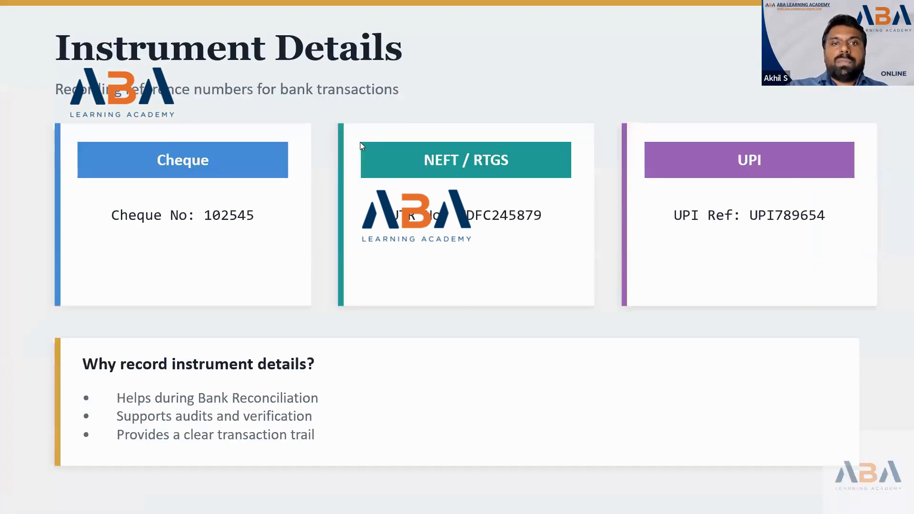